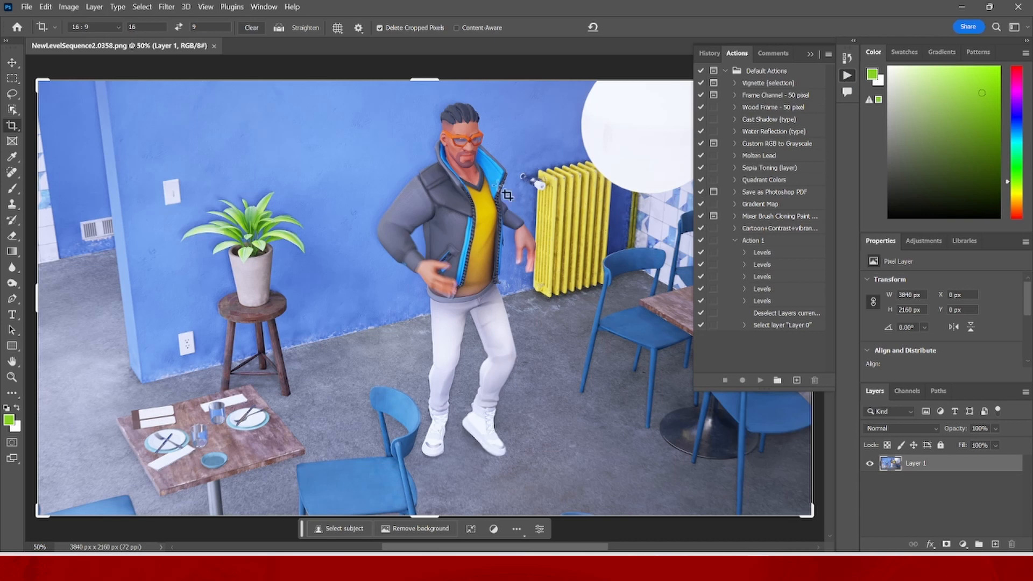
# - Create a new action named "cartoon style" in the Default Actions set and start recording it
pyautogui.click(233, 6)
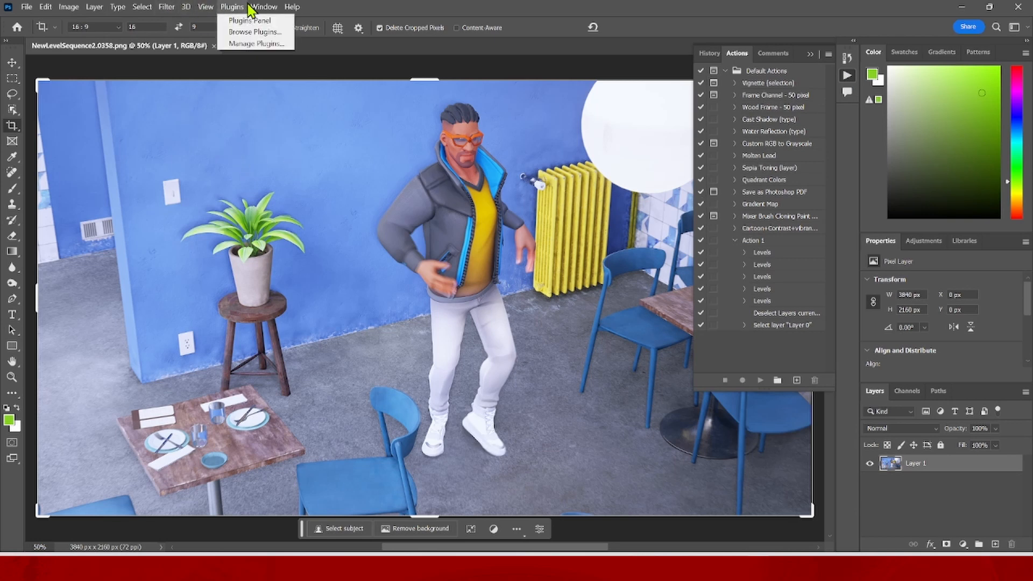
pyautogui.click(232, 6)
pyautogui.click(263, 6)
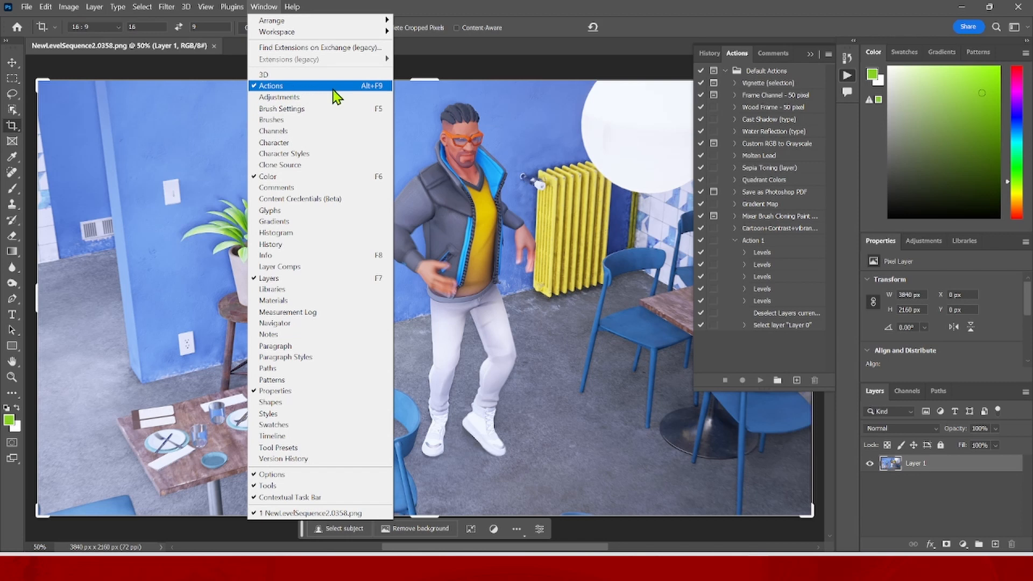
pyautogui.click(747, 347)
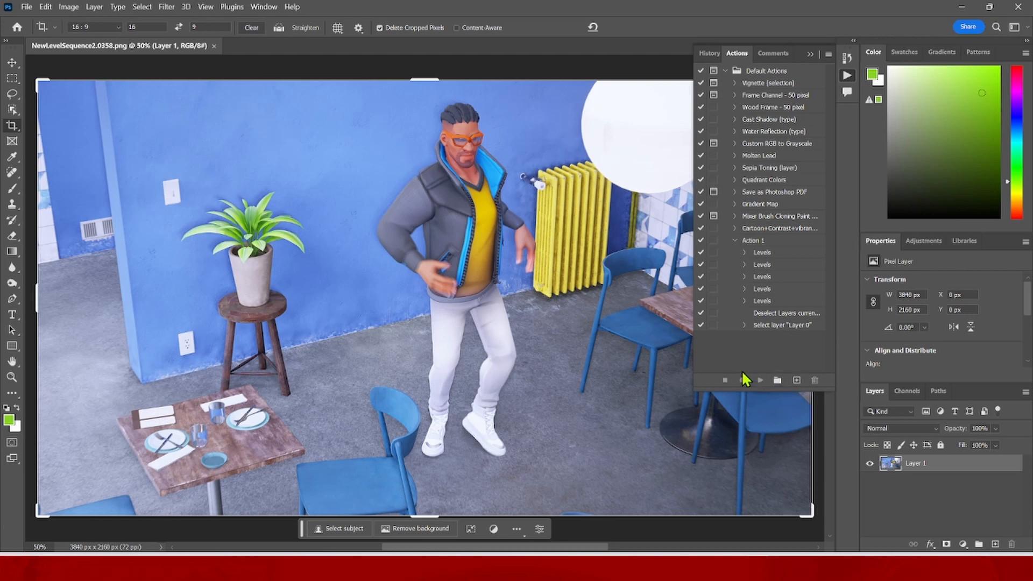
pyautogui.click(796, 381)
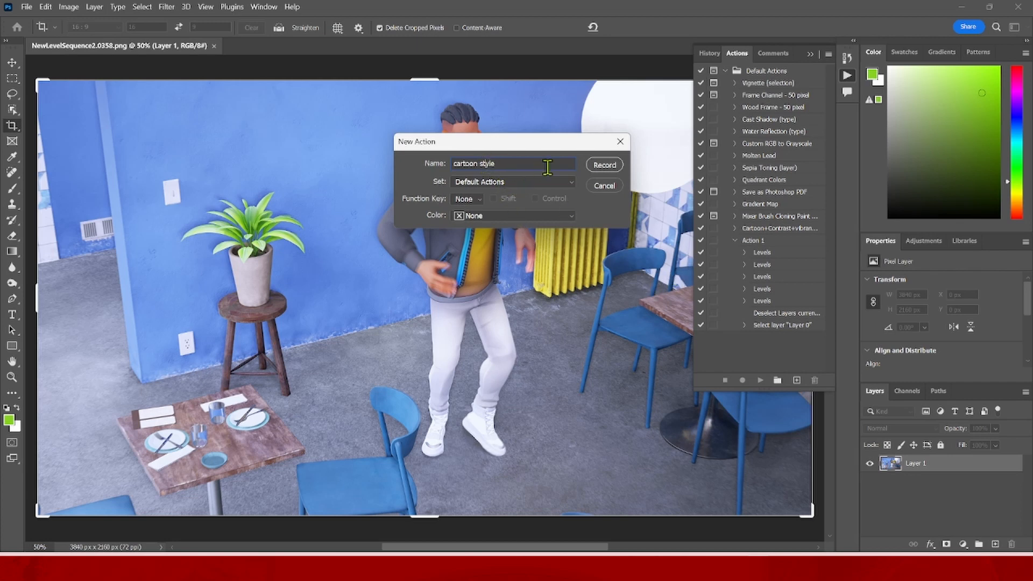
pyautogui.click(602, 165)
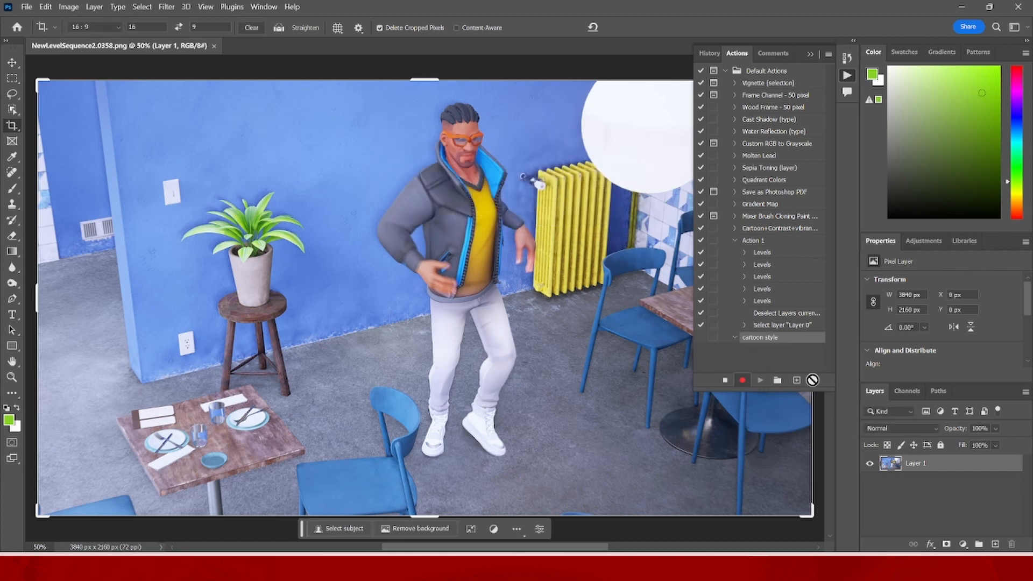
# - Apply a Levels correction to the image and add a Vibrance adjustment layer with vibrance +30 and saturation +8
pyautogui.click(68, 6)
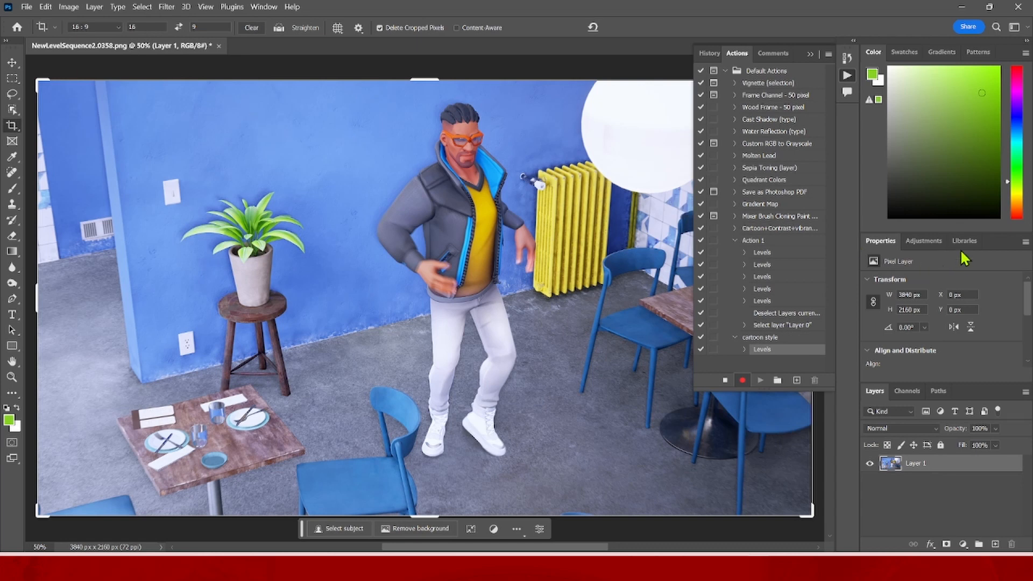
pyautogui.scroll(-3, 960, 318)
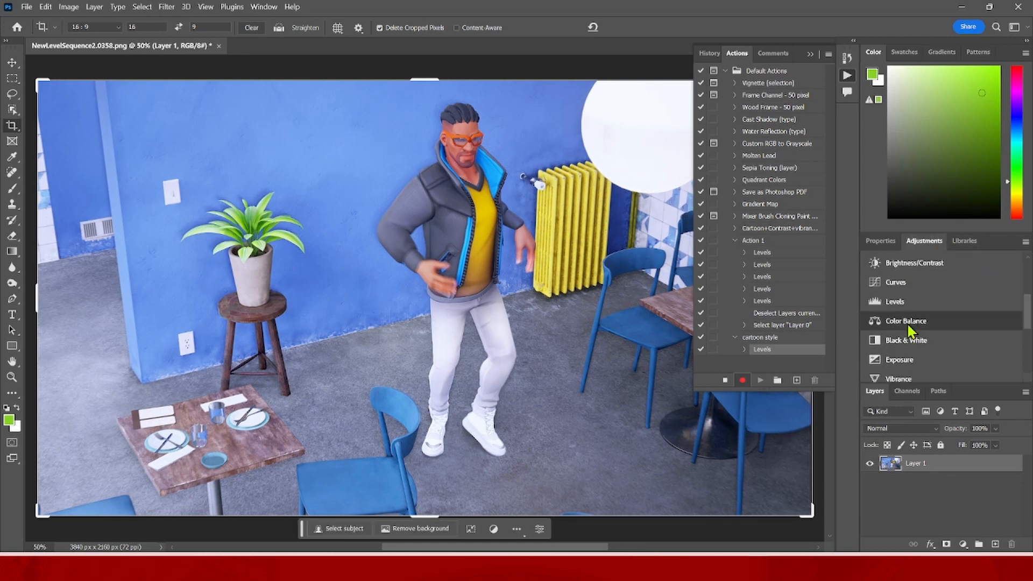
pyautogui.click(902, 377)
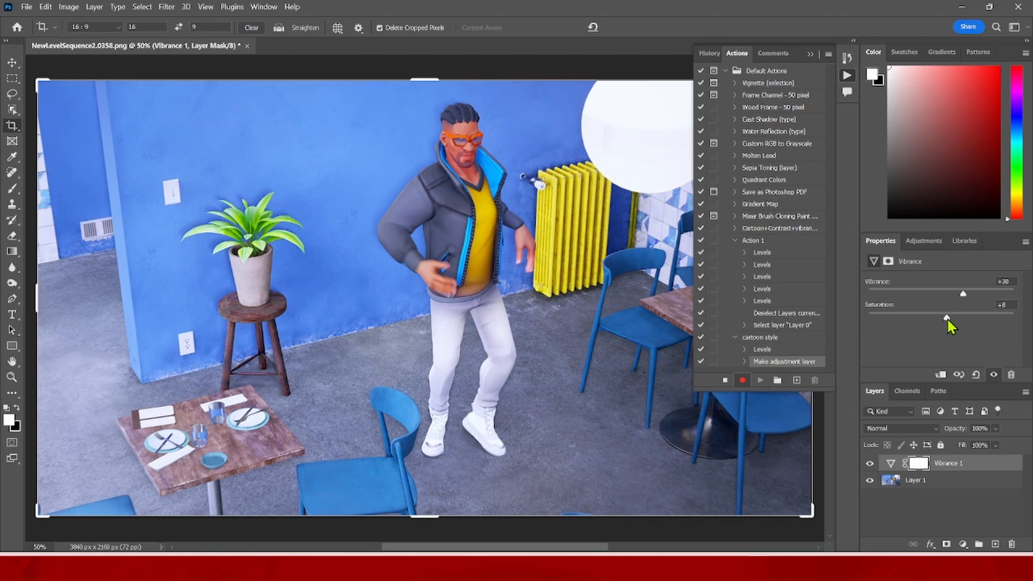
# - Add a Brightness/Contrast adjustment layer with brightness 13 and contrast 19, and flatten the image
pyautogui.click(924, 240)
pyautogui.click(922, 265)
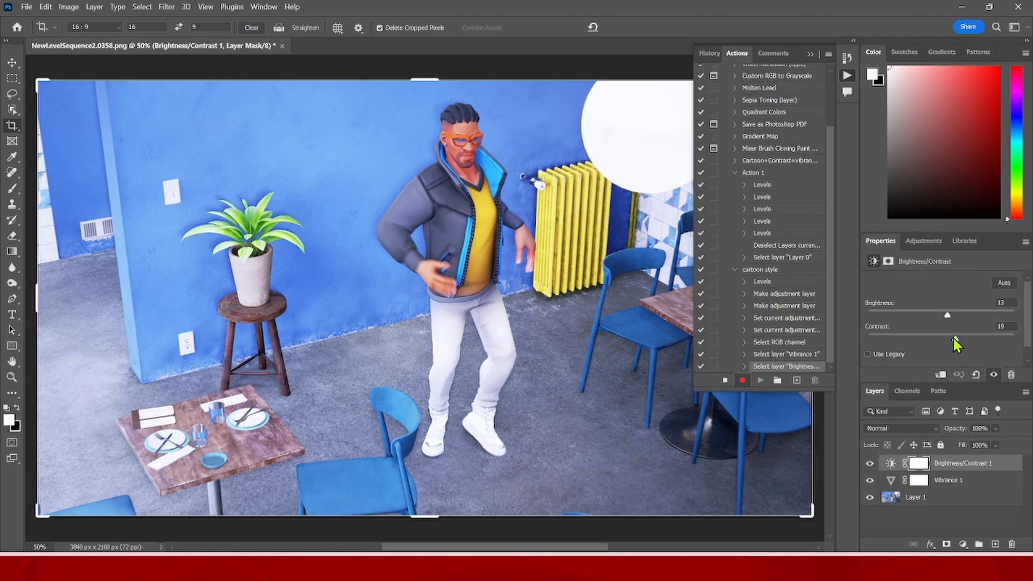
pyautogui.click(1024, 392)
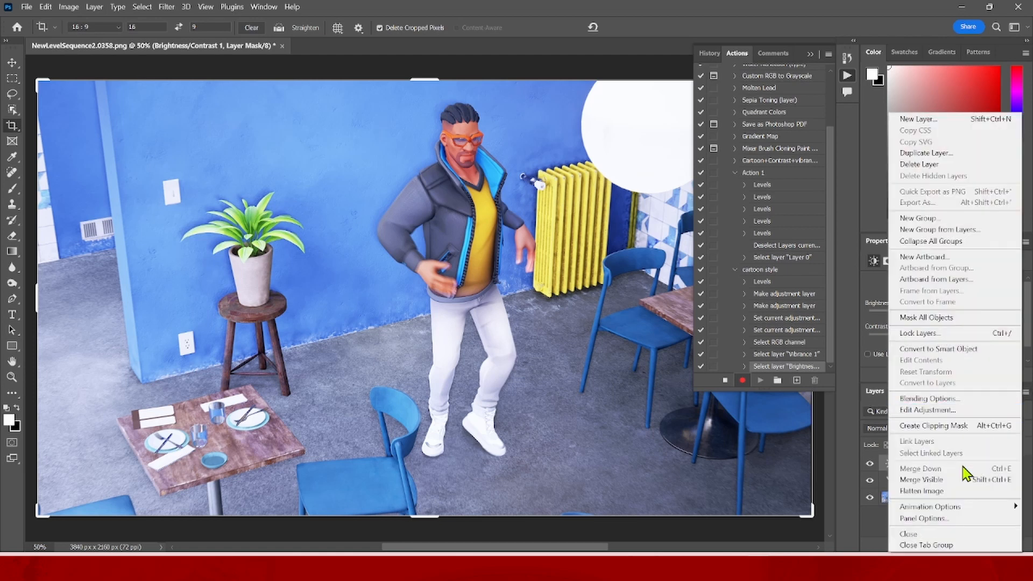
pyautogui.click(928, 492)
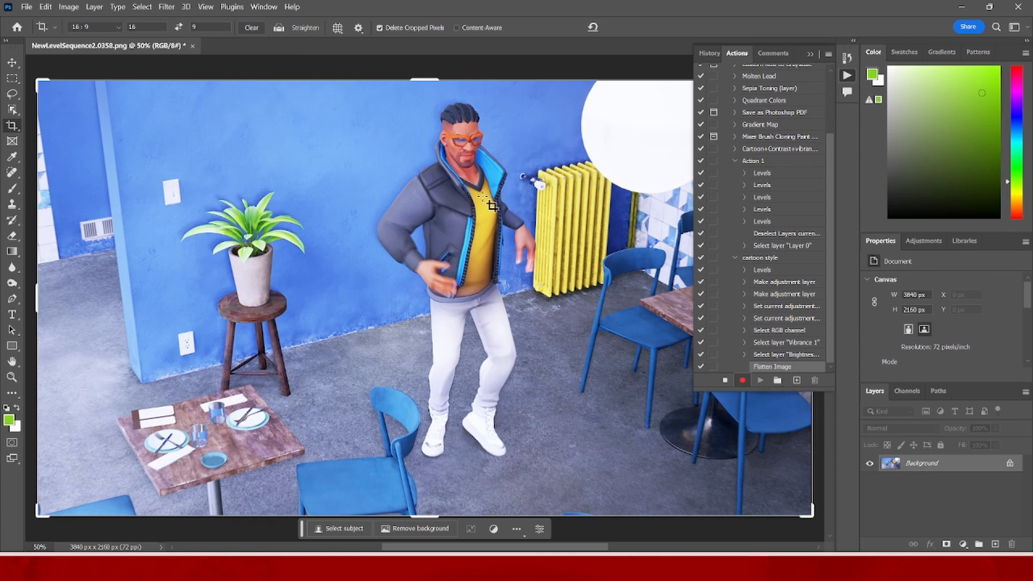
# - Apply the Filter Gallery's Poster Edges effect with edge thickness 3, edge intensity 1 and posterization 6
pyautogui.click(168, 7)
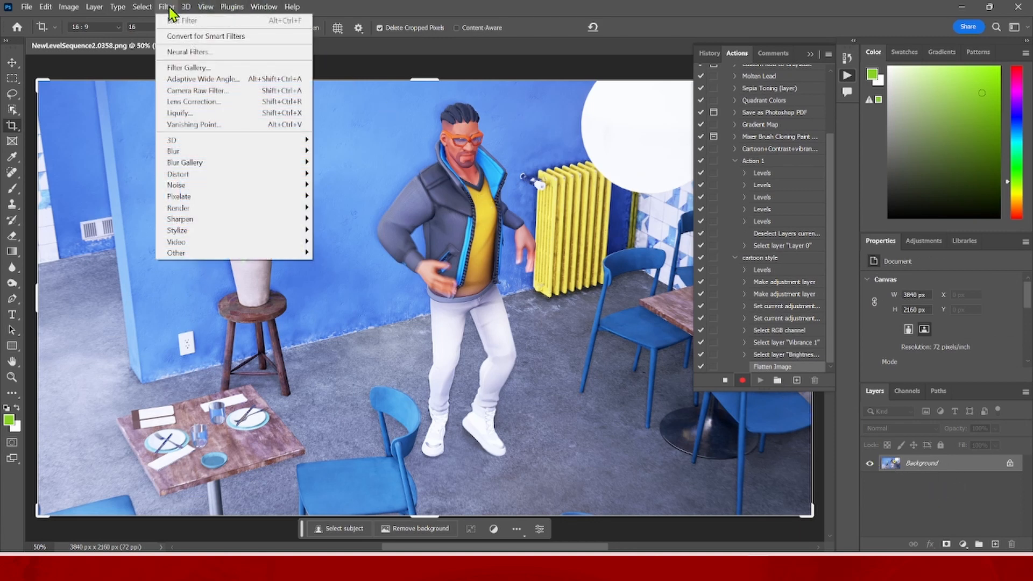
pyautogui.click(183, 68)
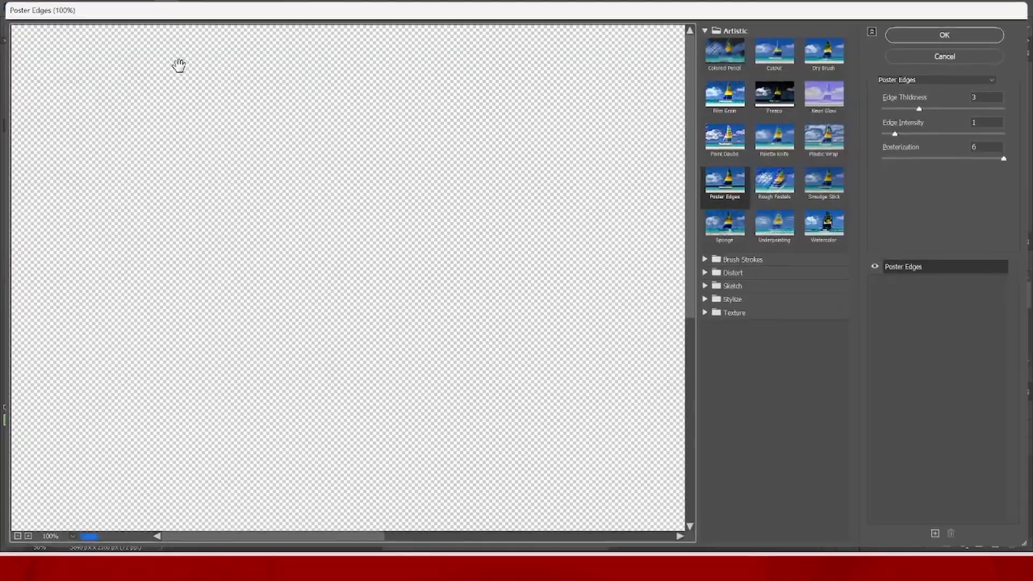
pyautogui.scroll(-5, 292, 227)
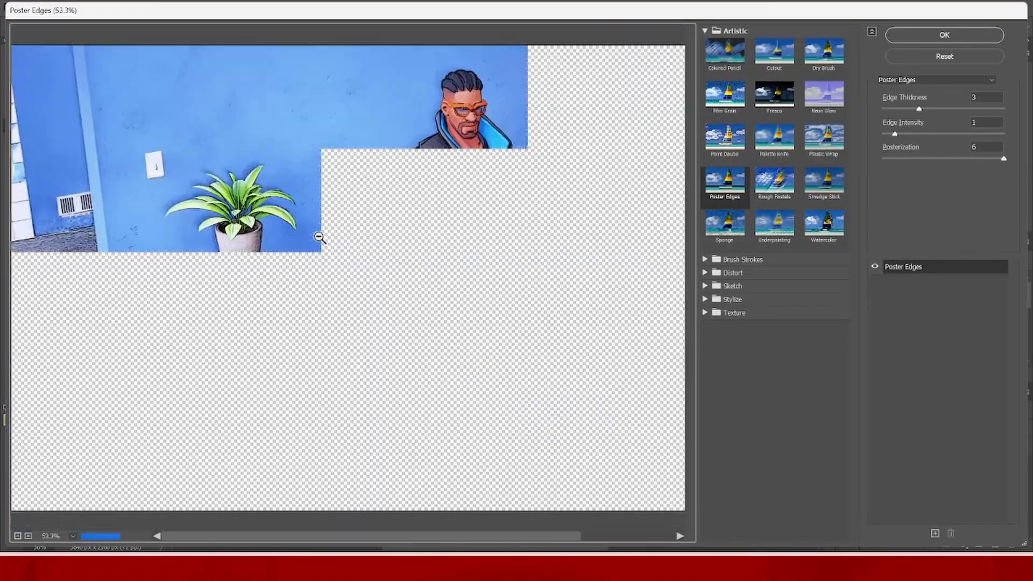
pyautogui.scroll(-1, 669, 123)
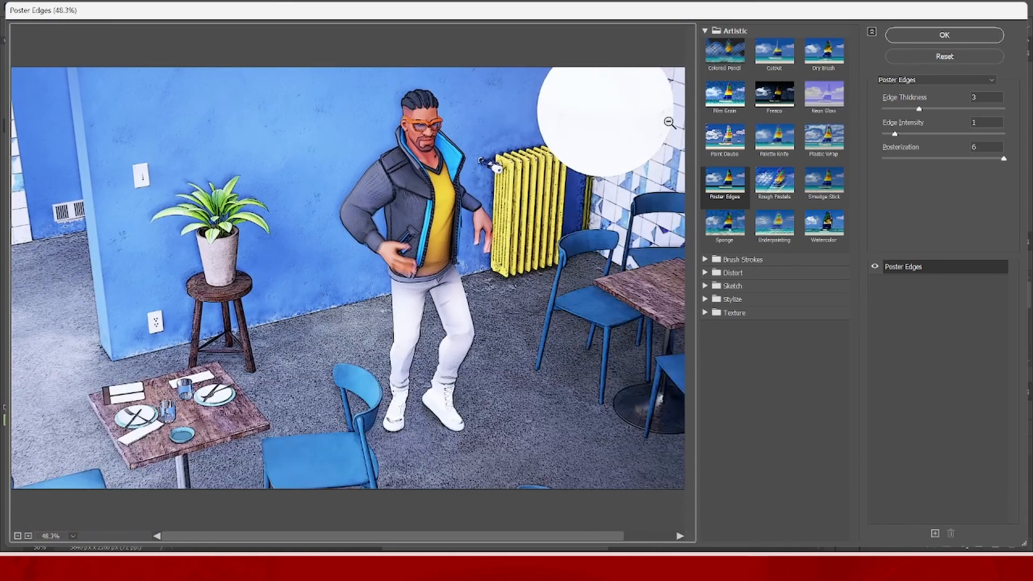
pyautogui.click(731, 156)
pyautogui.click(711, 194)
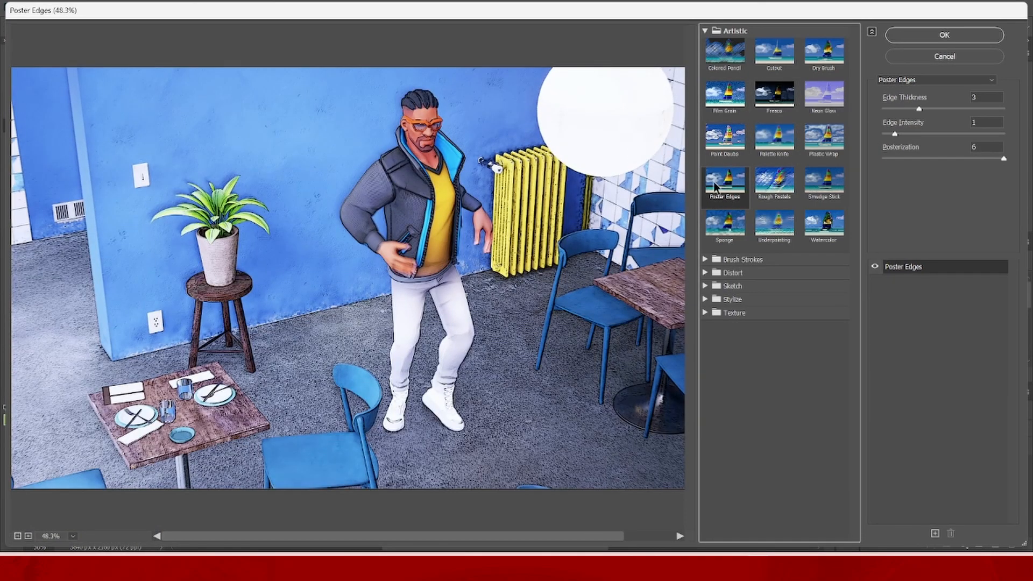
pyautogui.click(765, 187)
pyautogui.click(733, 188)
pyautogui.click(916, 39)
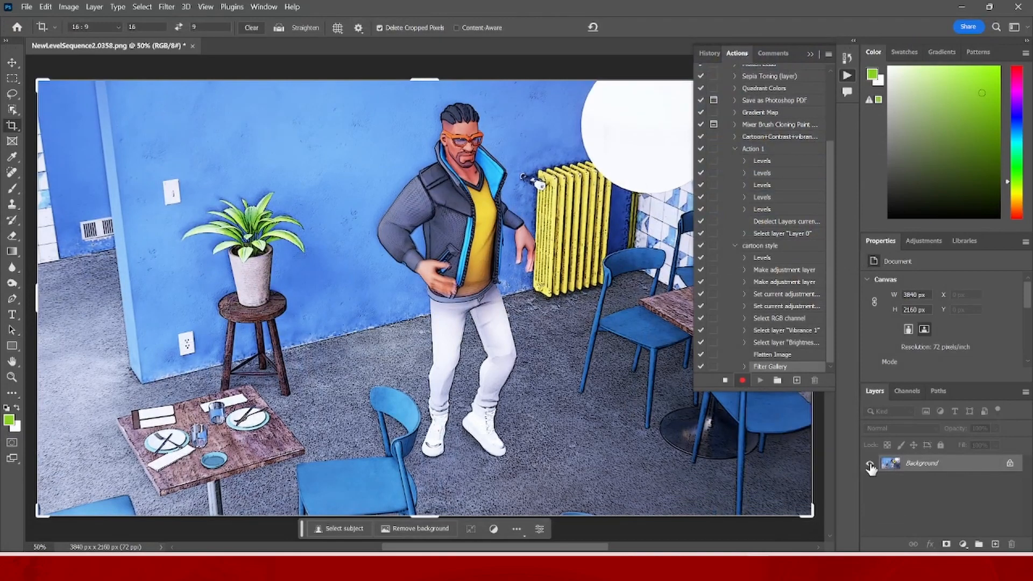
# - Apply the Oil Paint filter with stylization 0.1, cleanliness 0.0, scale 0.1, bristle detail 0.0, lighting angle -60 and shine 0.3
pyautogui.click(166, 6)
pyautogui.moveTo(178, 229)
pyautogui.click(342, 275)
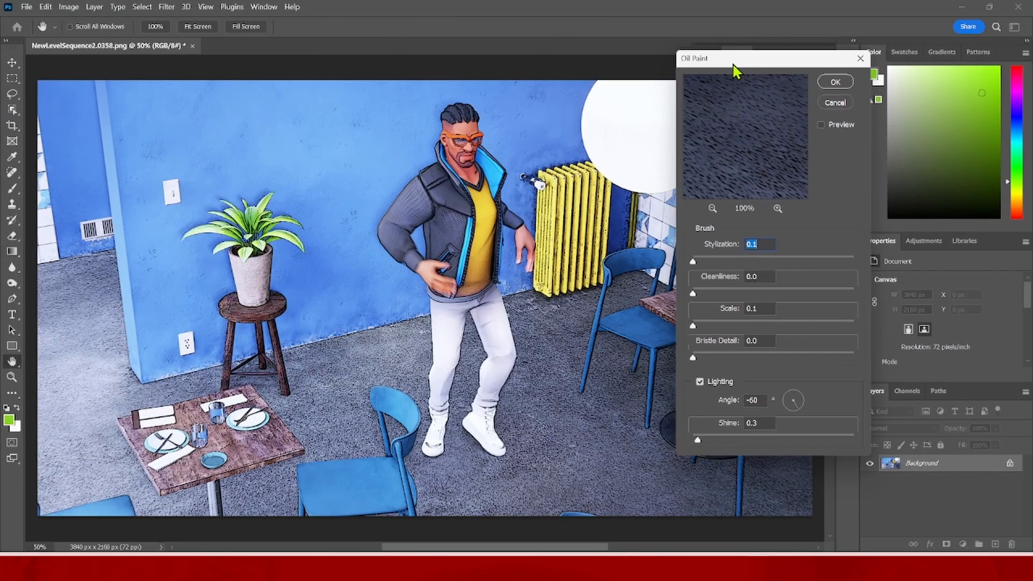
pyautogui.moveTo(736, 67); pyautogui.dragTo(473, 51)
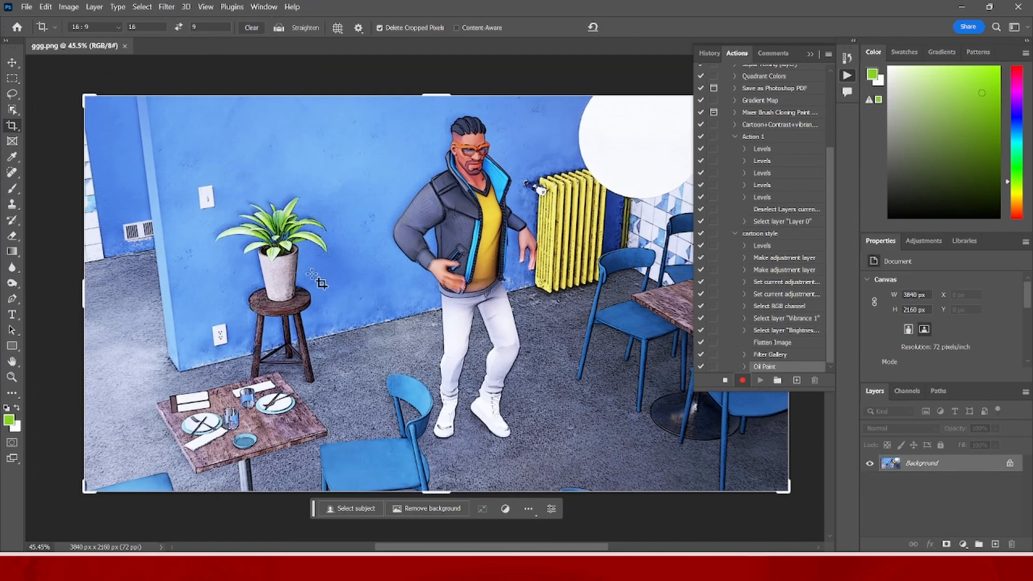
# - Examine the cartoon effect up close on the plant, the character's face and jacket, and across the whole image
pyautogui.scroll(6, 323, 253)
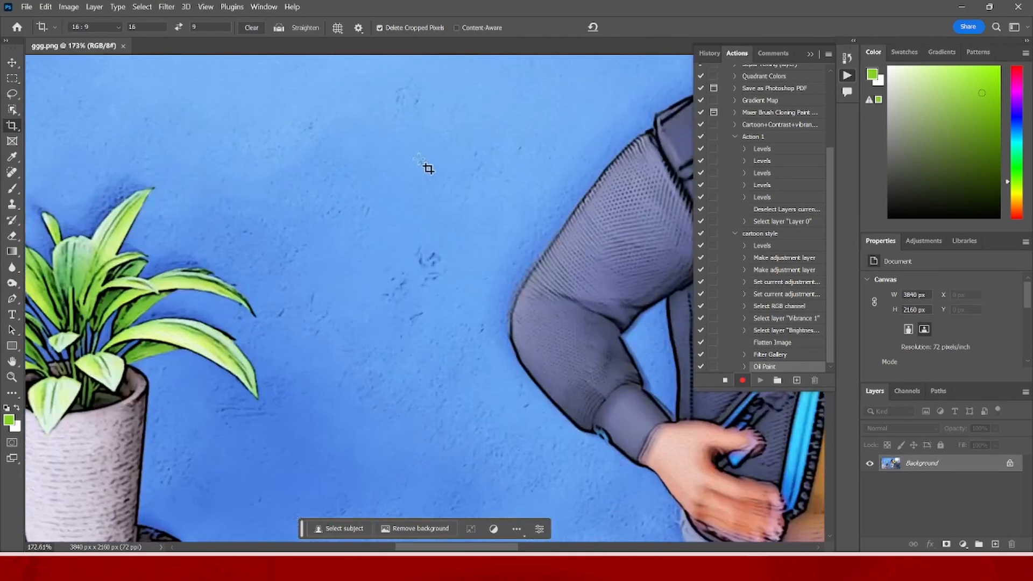
pyautogui.scroll(2, 425, 169)
pyautogui.scroll(-6, 461, 192)
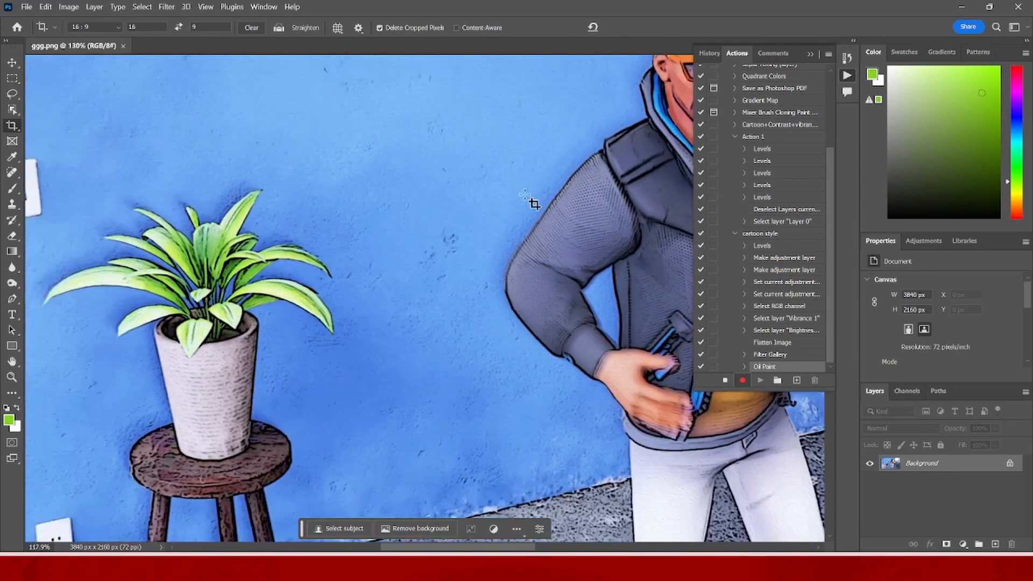
pyautogui.scroll(-4, 534, 203)
pyautogui.scroll(5, 624, 129)
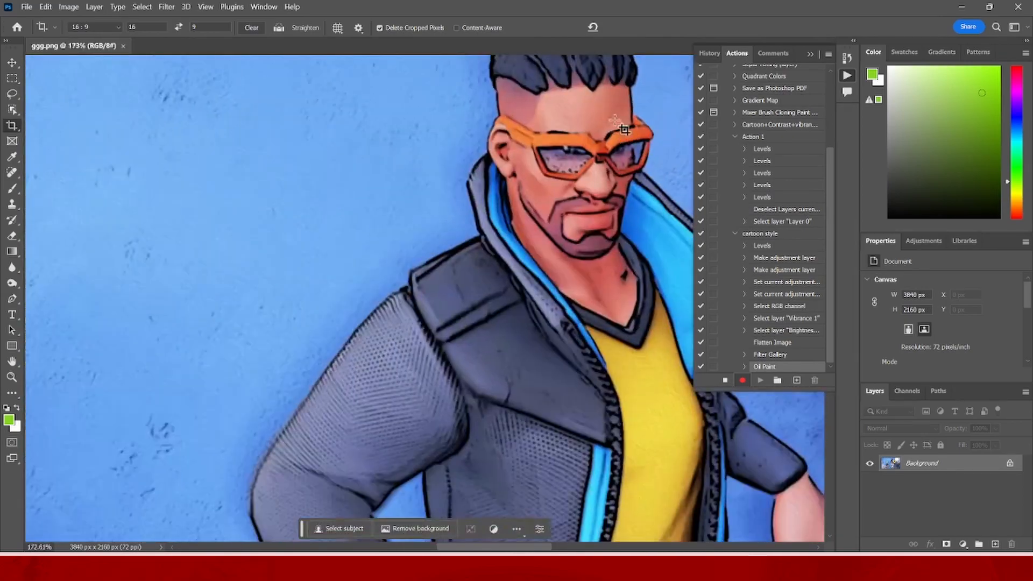
pyautogui.scroll(3, 624, 129)
pyautogui.scroll(-5, 586, 128)
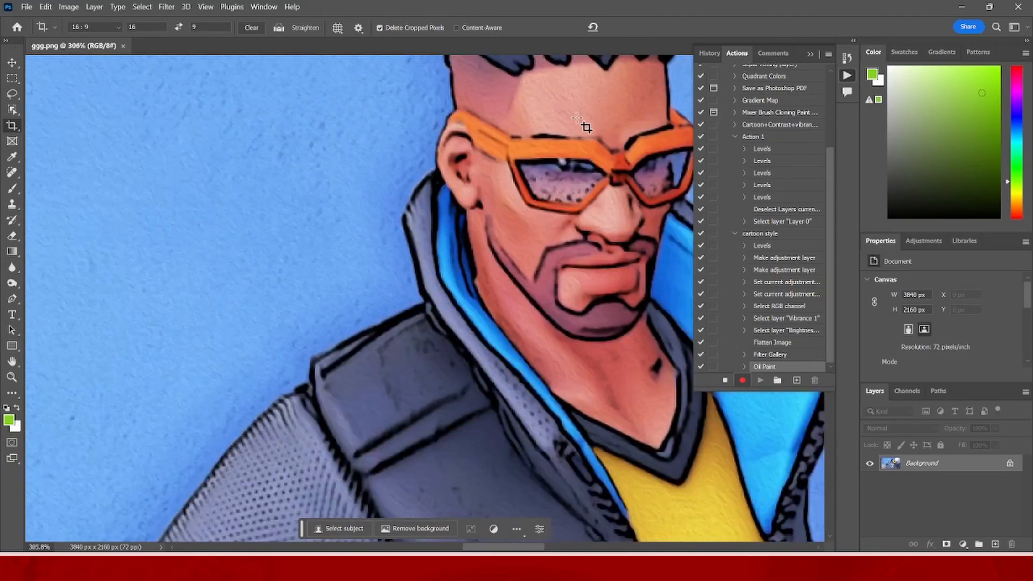
pyautogui.scroll(-4, 570, 186)
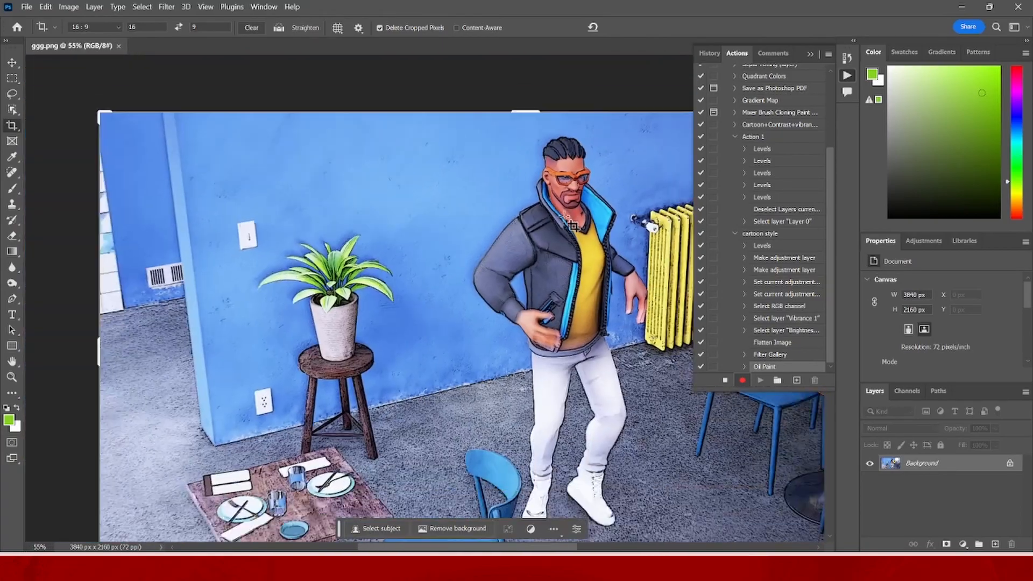
pyautogui.scroll(2, 553, 292)
pyautogui.scroll(2, 552, 292)
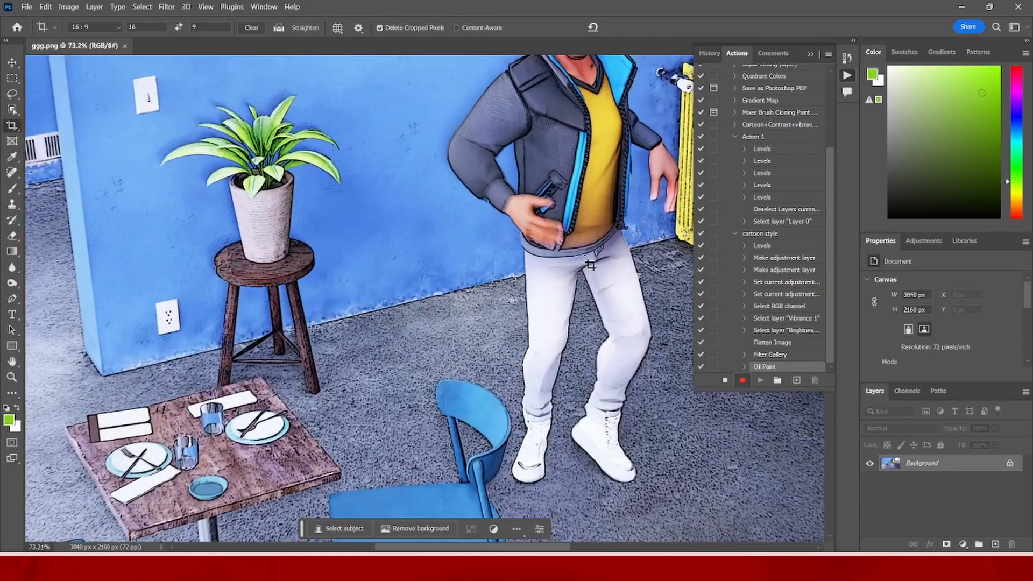
pyautogui.scroll(-2, 597, 236)
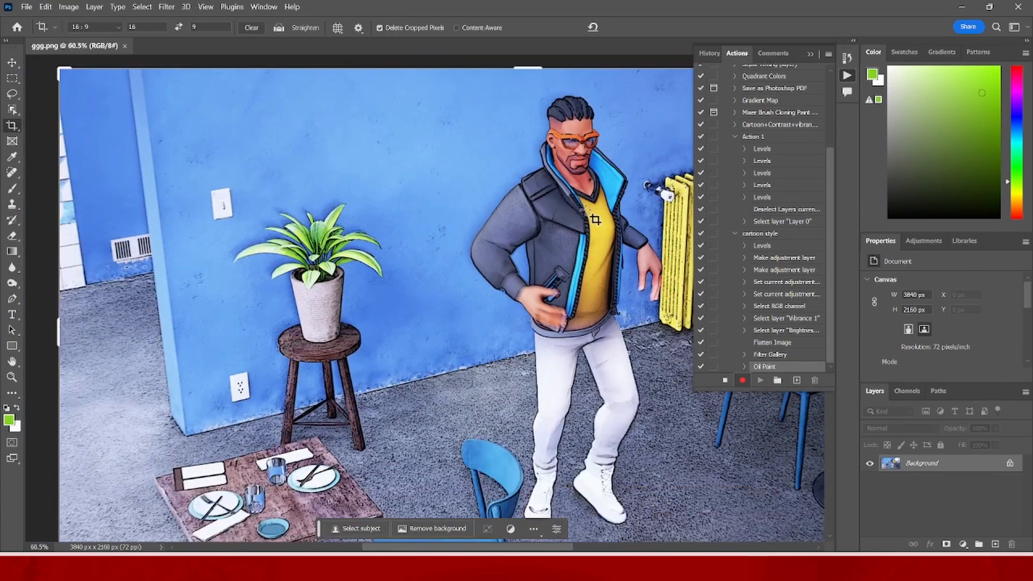
pyautogui.moveTo(544, 548); pyautogui.dragTo(576, 547)
pyautogui.scroll(-3, 486, 339)
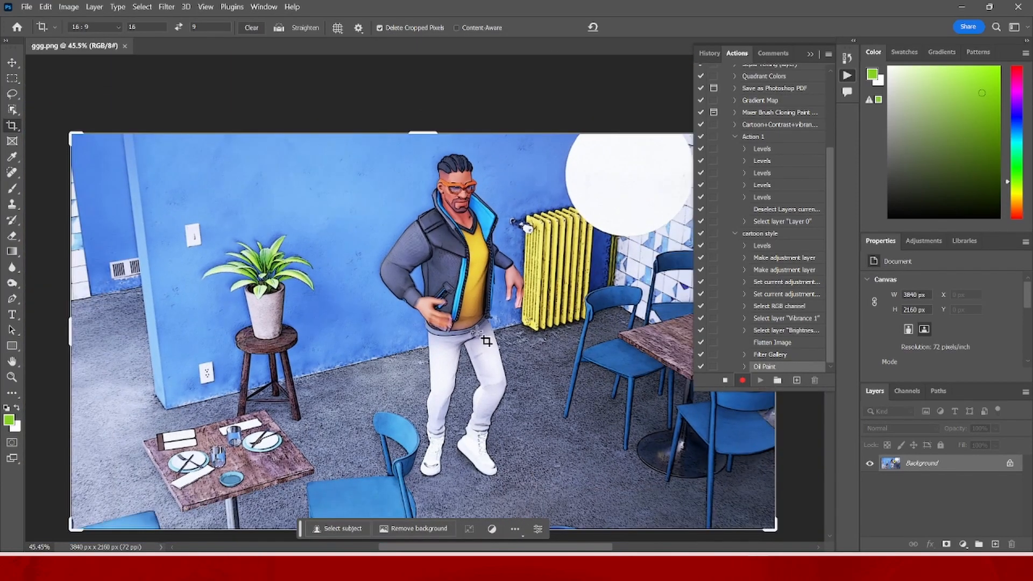
pyautogui.scroll(-1, 485, 340)
pyautogui.scroll(-2, 492, 331)
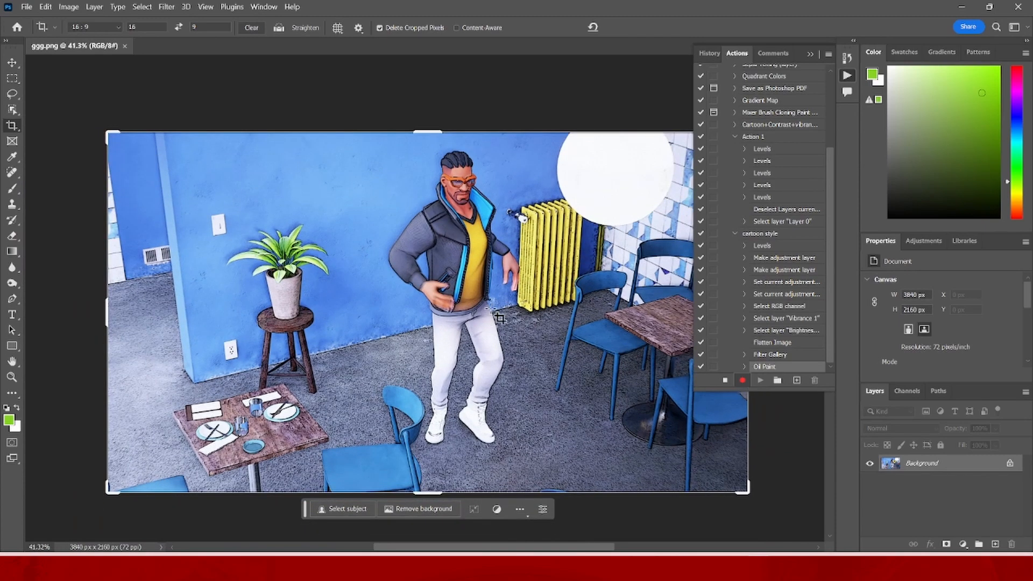
pyautogui.scroll(2, 505, 324)
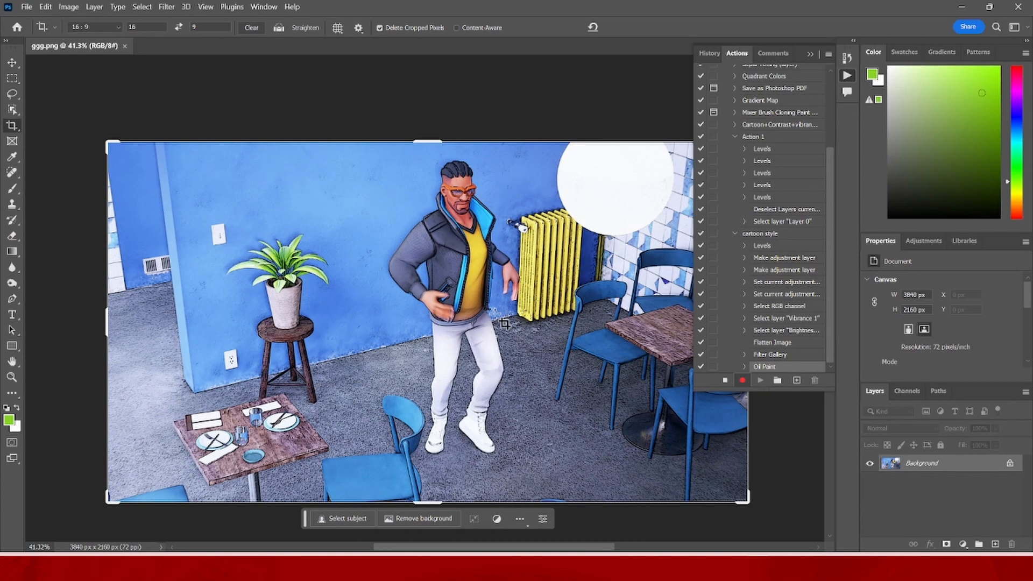
pyautogui.scroll(1, 504, 323)
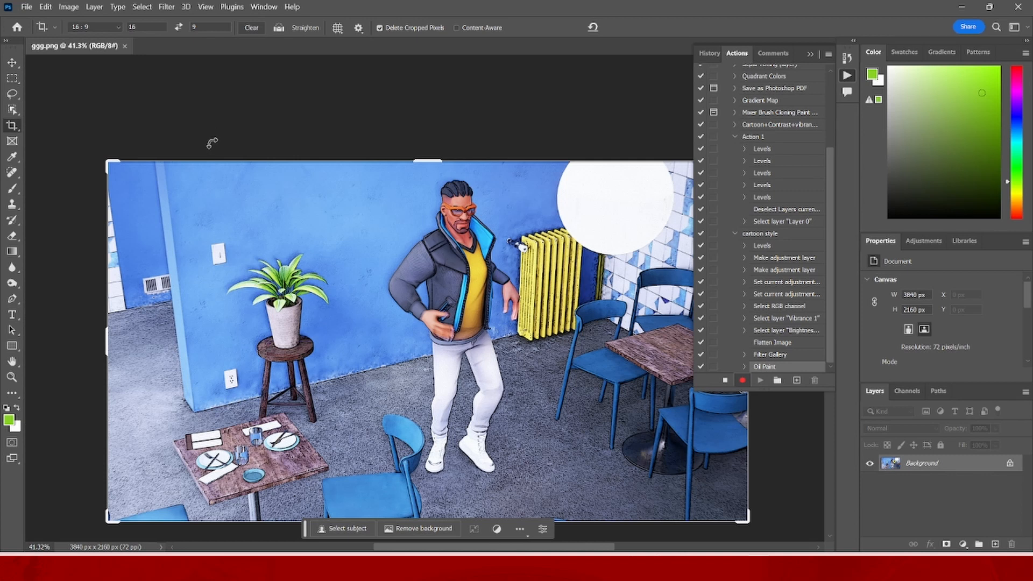
# - Save the image as the PNG file ggg in the Music folder with large file size, and stop recording the action
pyautogui.click(26, 7)
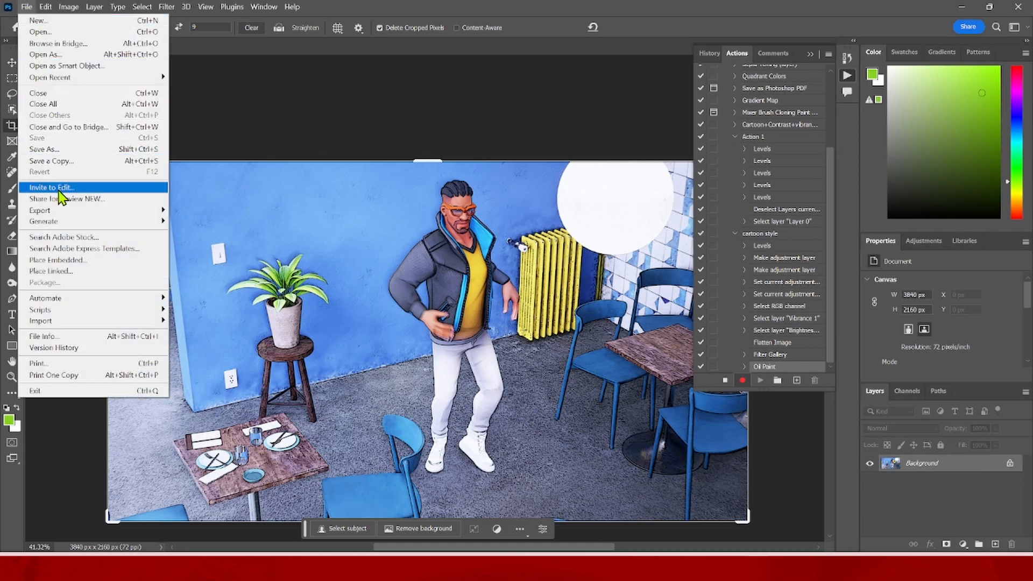
pyautogui.click(53, 154)
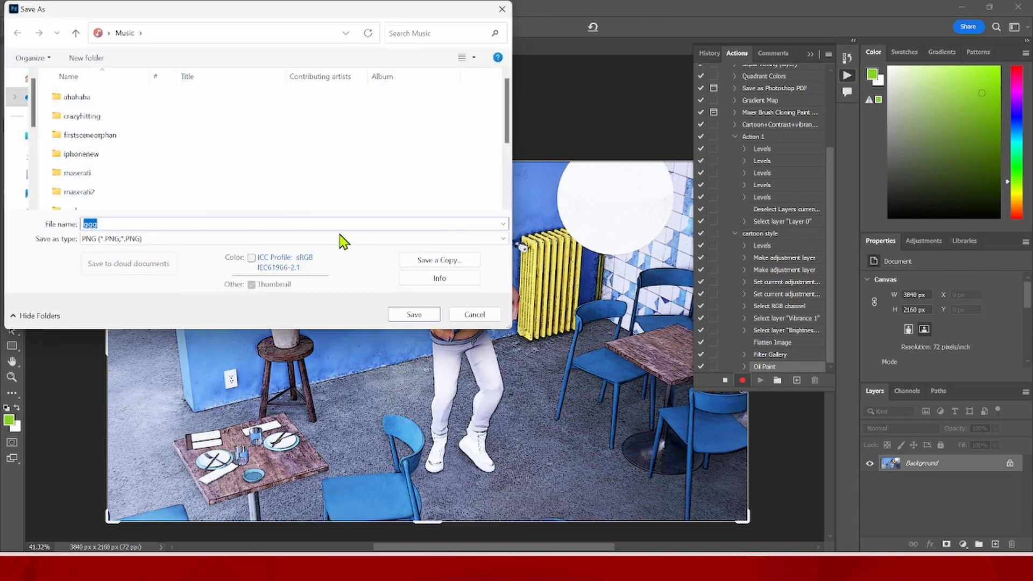
pyautogui.click(414, 314)
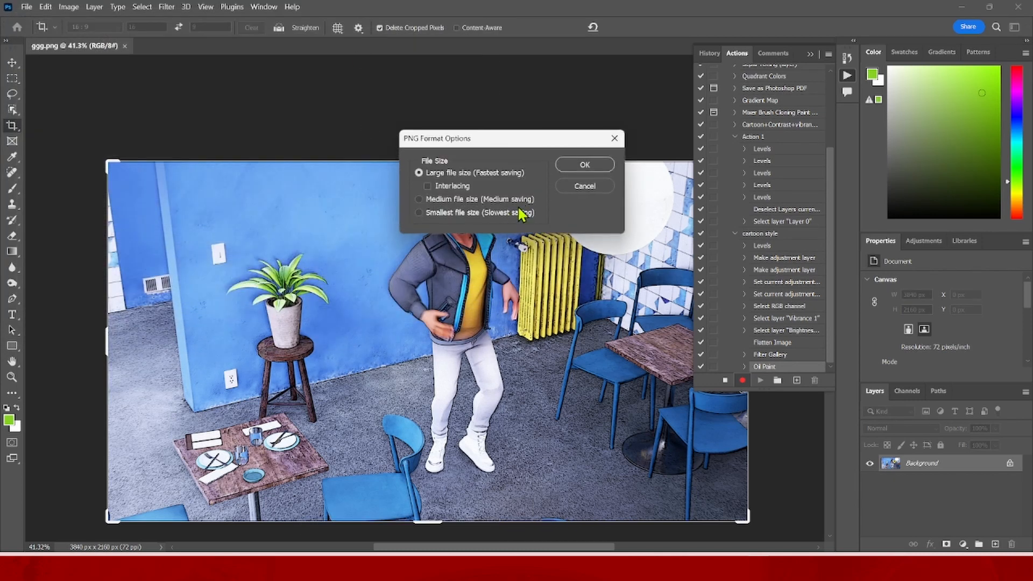
pyautogui.click(581, 168)
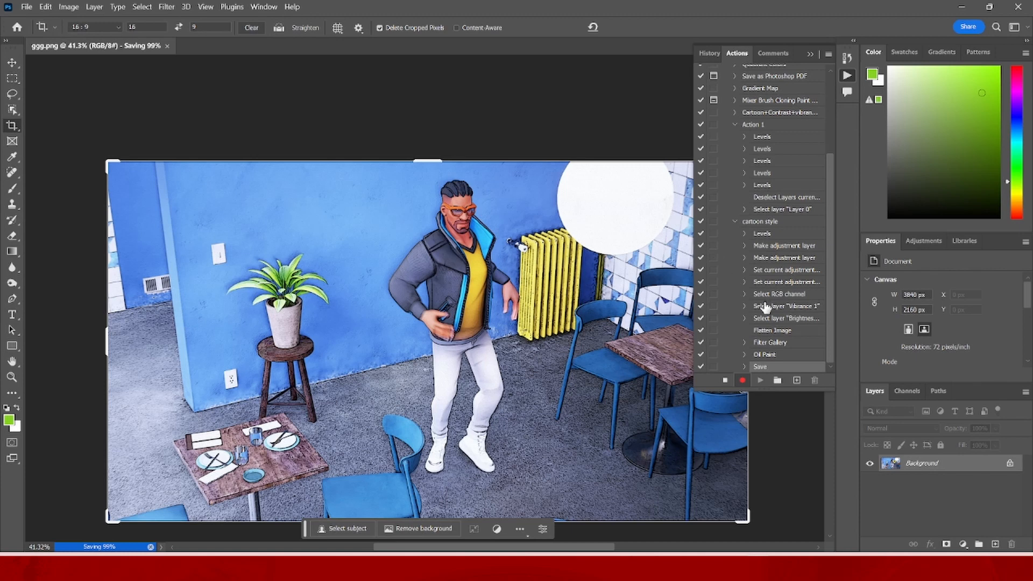
pyautogui.click(724, 381)
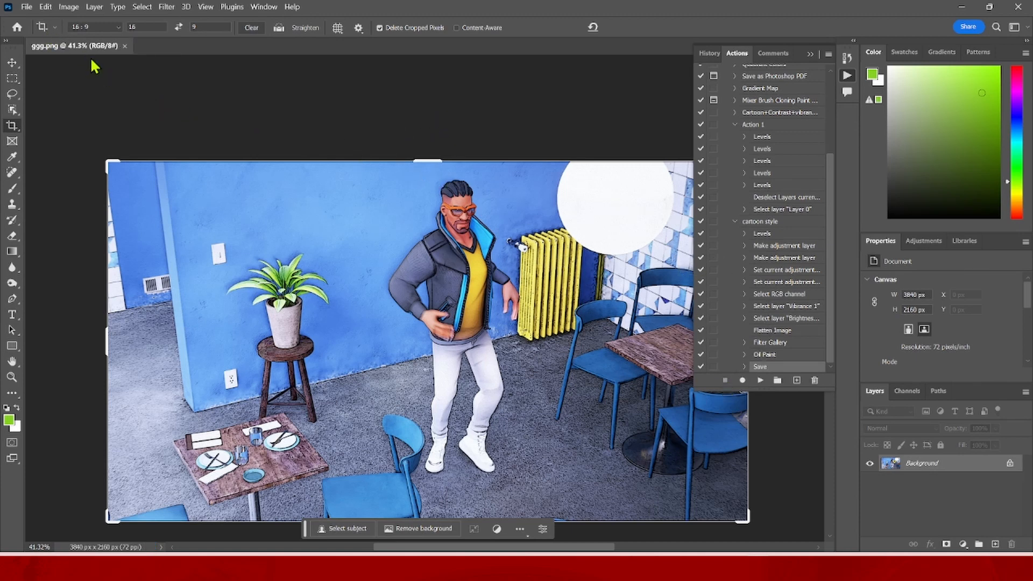
# - Start creating a droplet that plays the cartoon style action from the Default Actions set
pyautogui.click(27, 7)
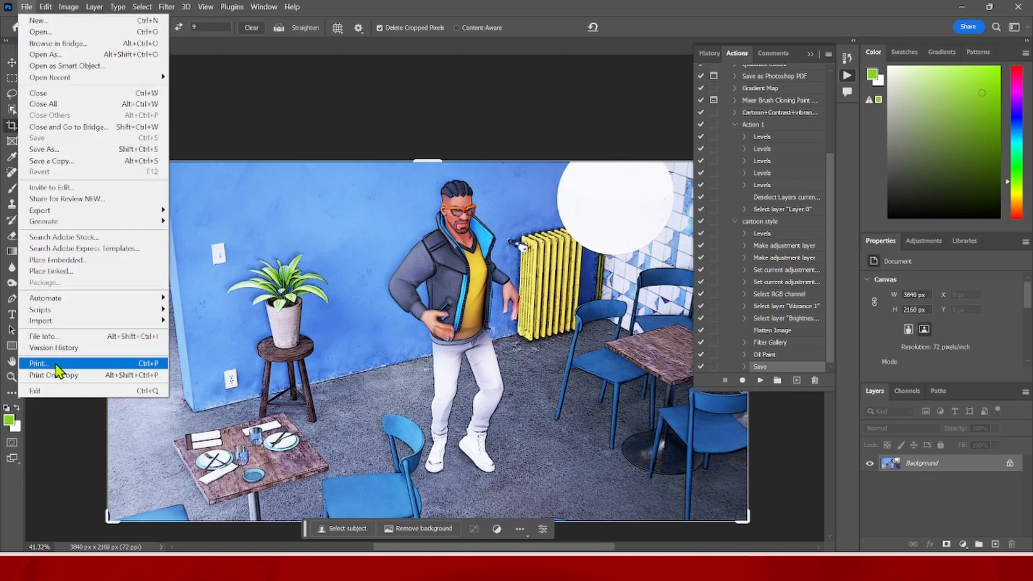
pyautogui.moveTo(93, 302)
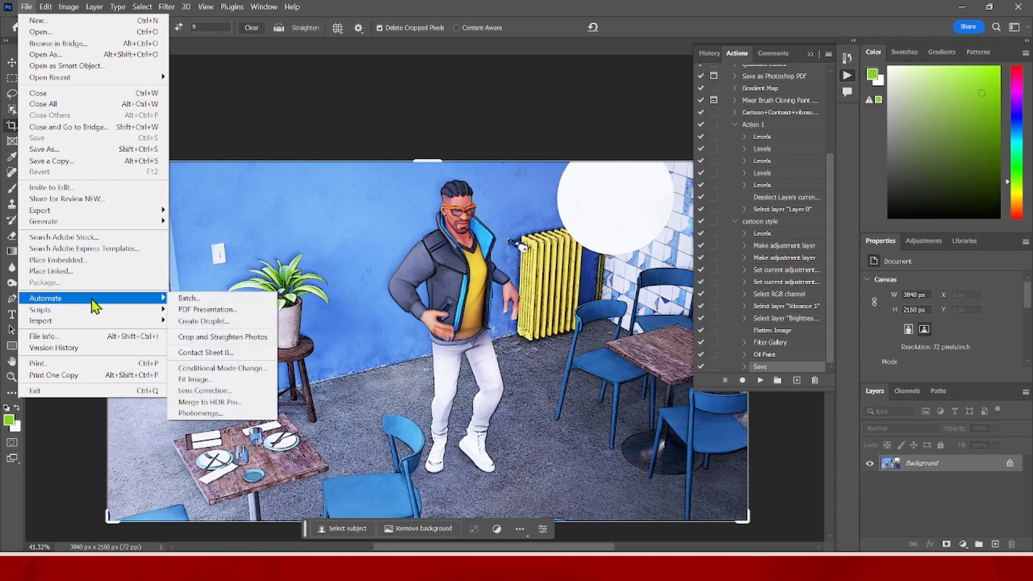
pyautogui.click(208, 321)
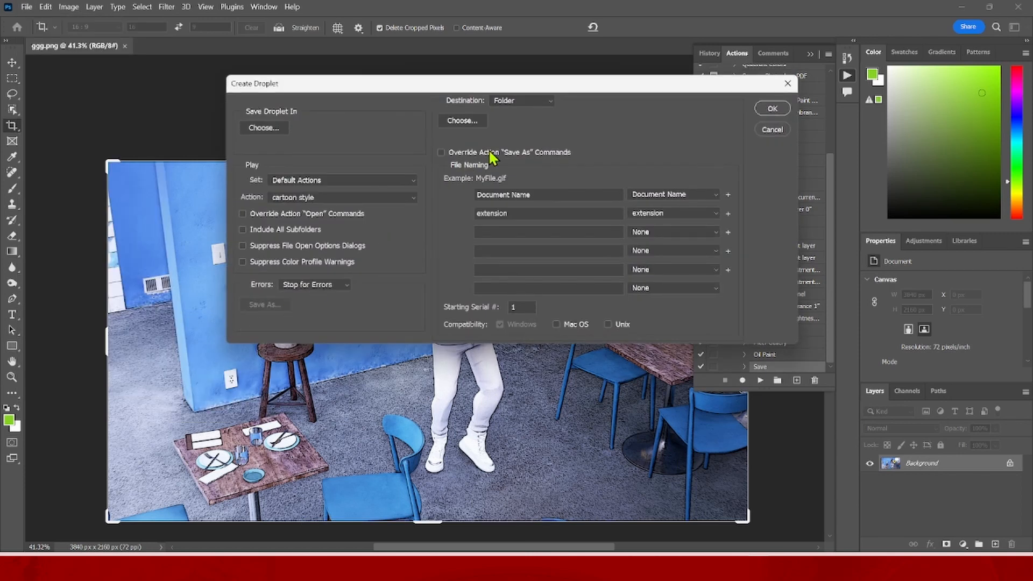
pyautogui.click(329, 199)
pyautogui.click(334, 202)
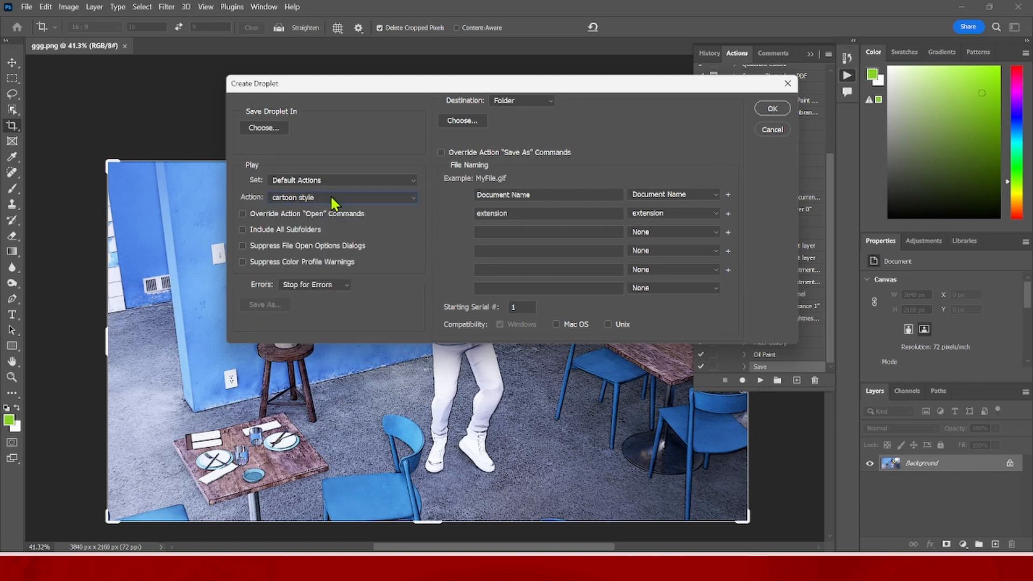
# - Set the droplet's save location to the Music folder with the file name cartoonstyle, as an exe droplet
pyautogui.click(266, 129)
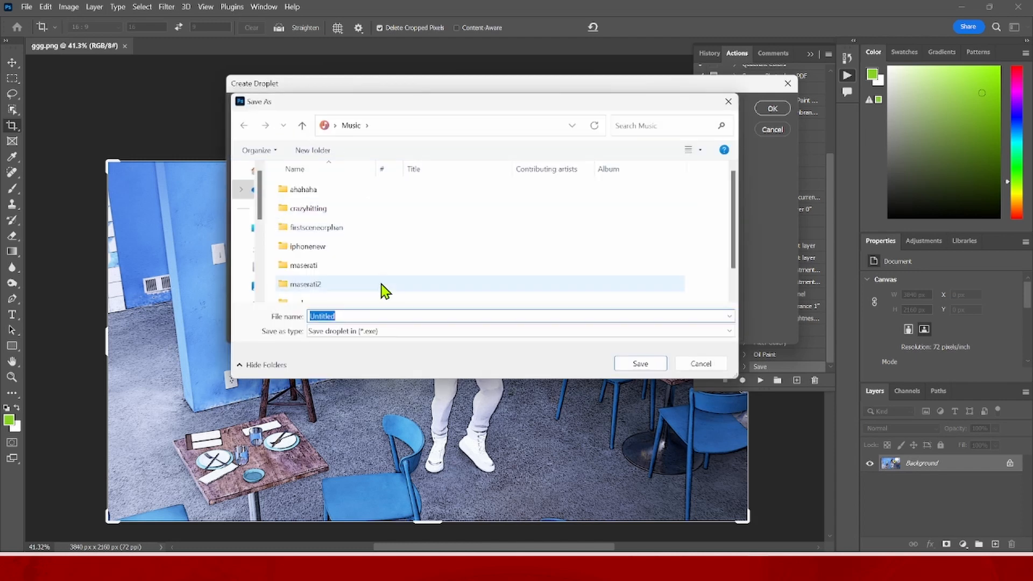
pyautogui.write('ca')
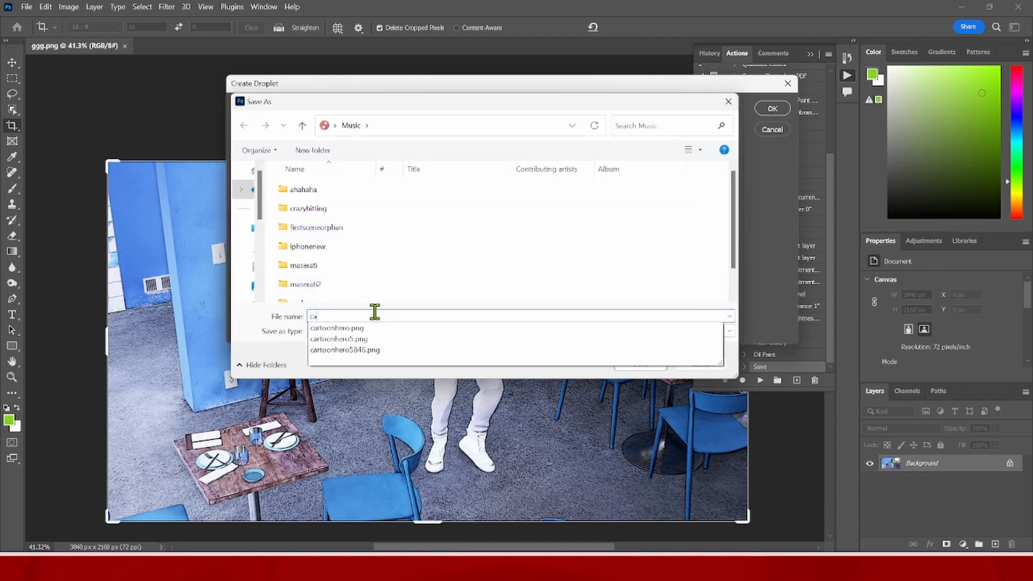
pyautogui.write('rtoonstyle')
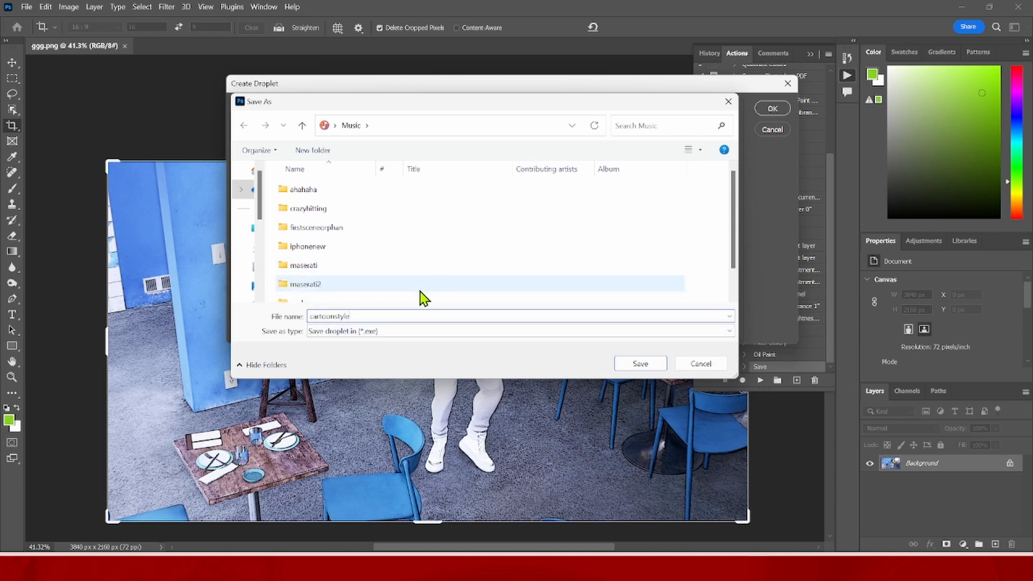
pyautogui.click(412, 338)
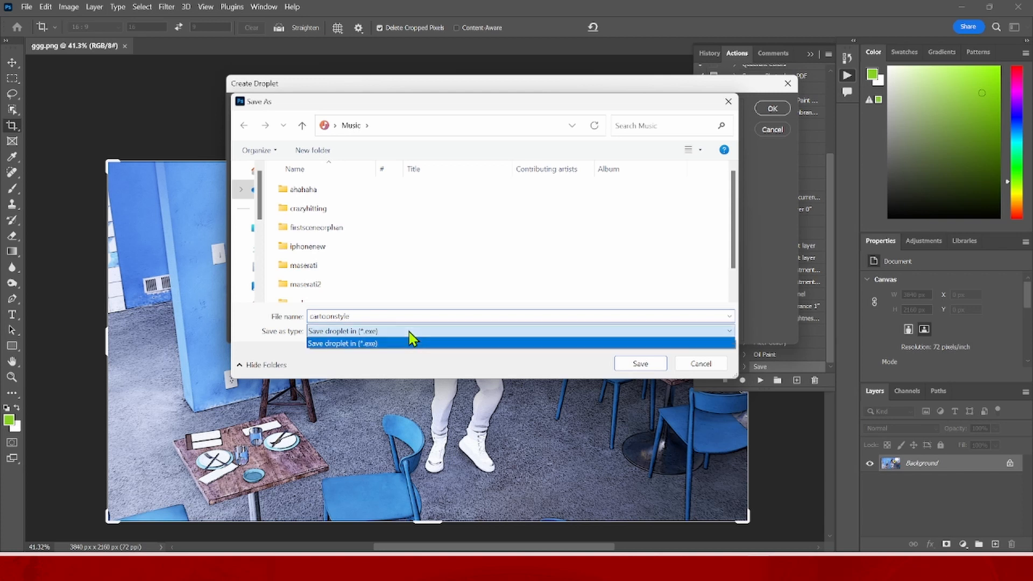
pyautogui.click(411, 338)
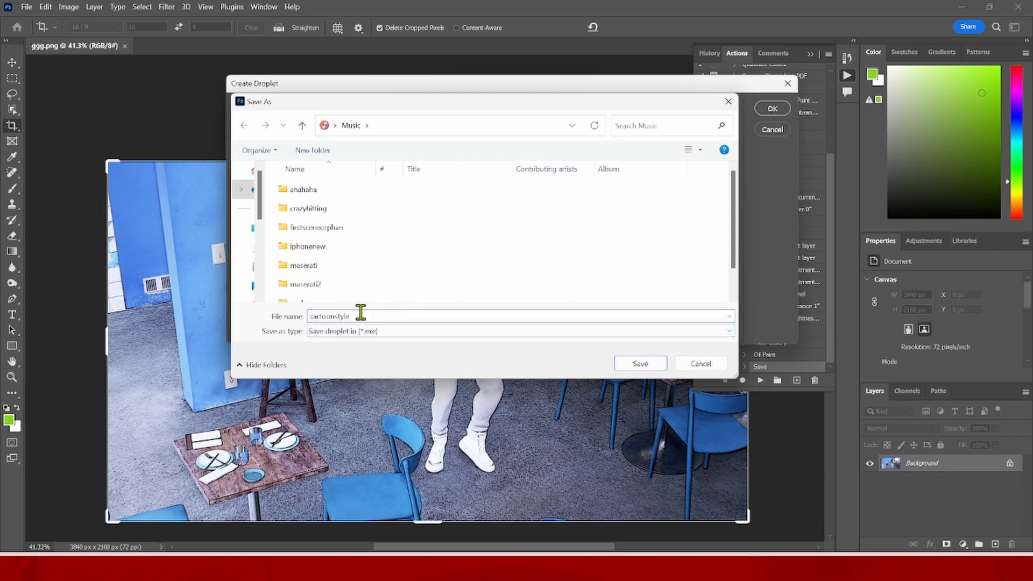
pyautogui.scroll(-1, 571, 275)
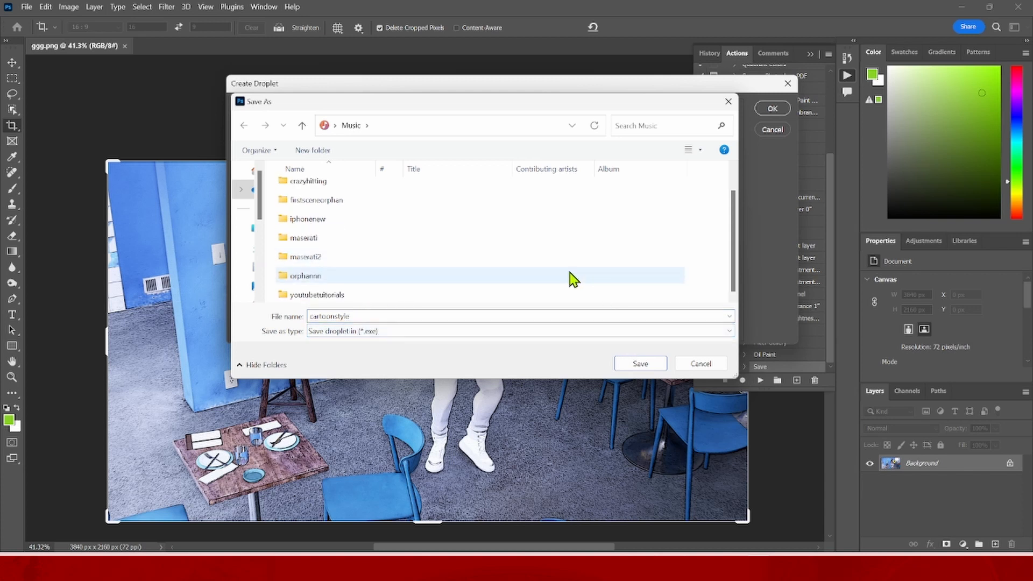
pyautogui.click(651, 364)
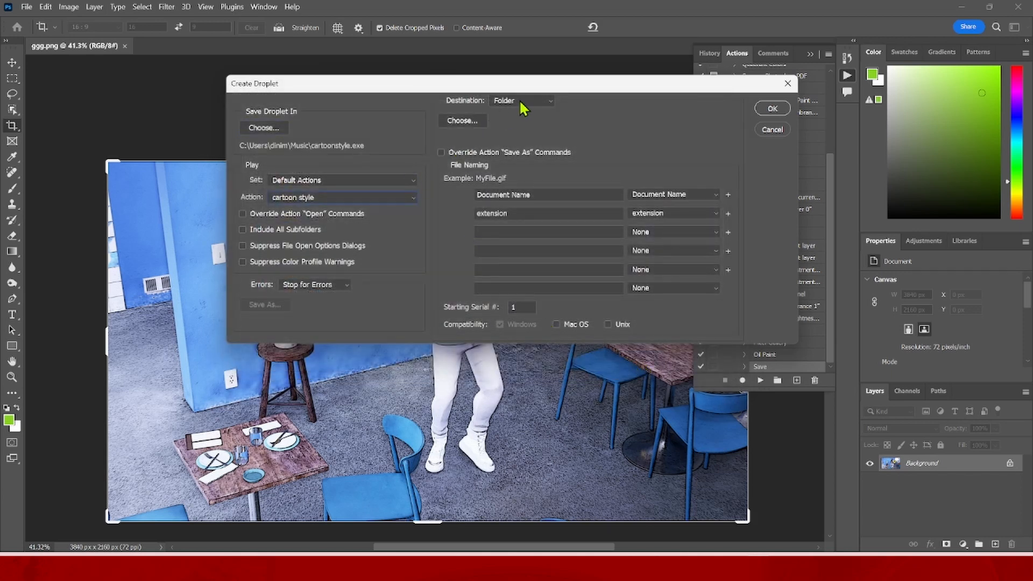
# - Make a new folder named MODIFIED in Music, choose it as the droplet's output destination, and create the droplet
pyautogui.click(473, 119)
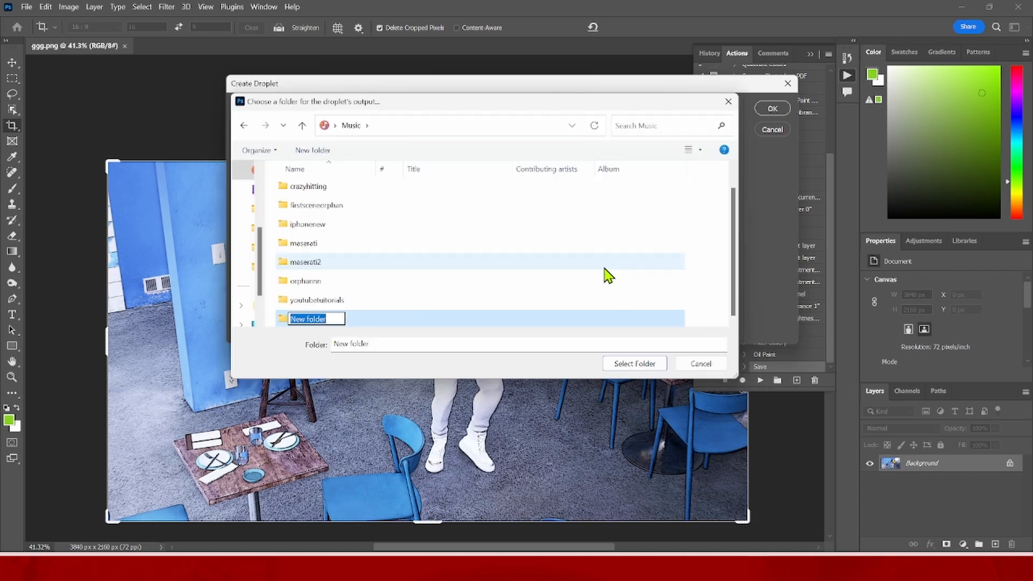
pyautogui.write('MODIFIED')
pyautogui.click(587, 319)
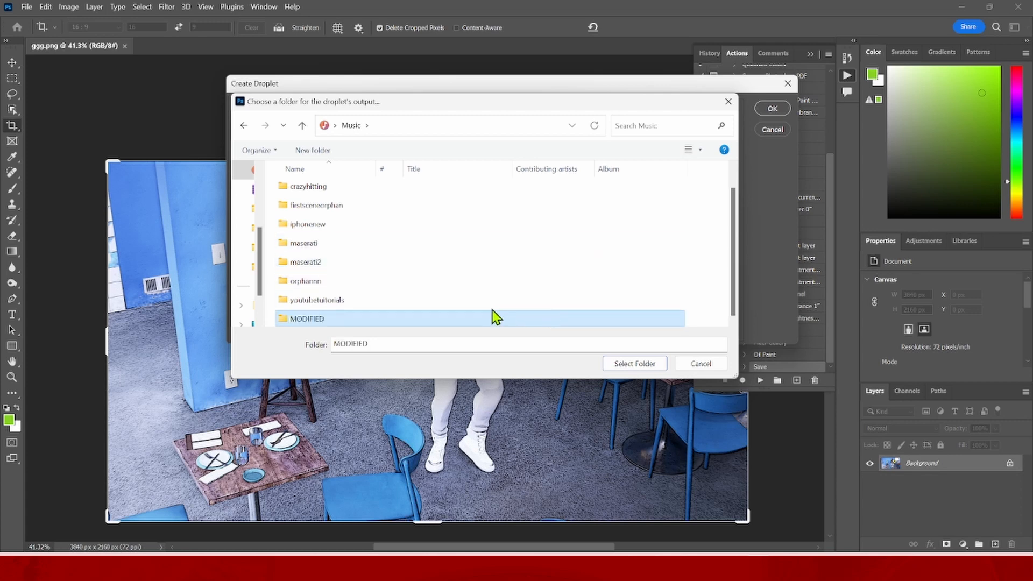
pyautogui.click(619, 366)
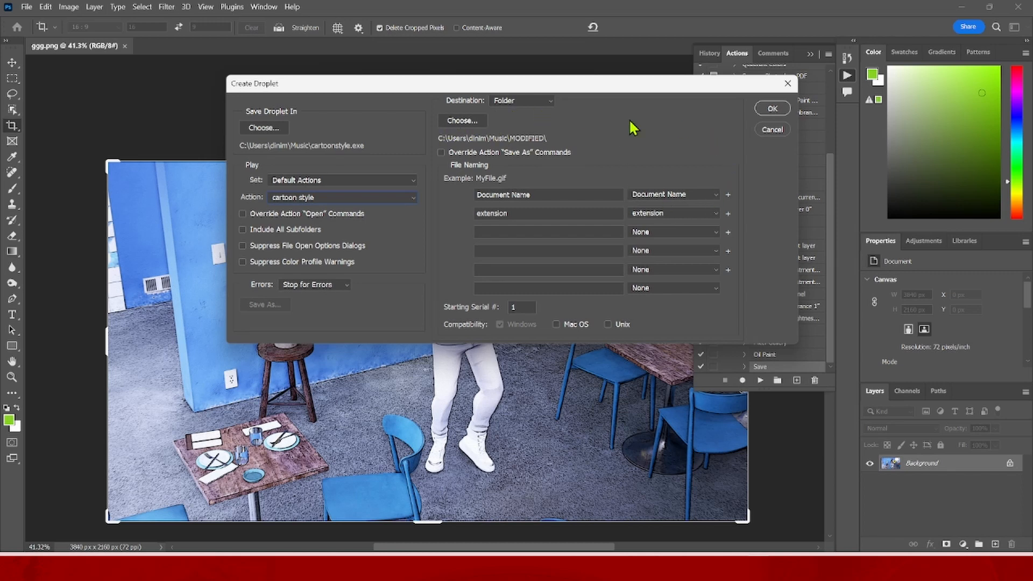
pyautogui.click(773, 108)
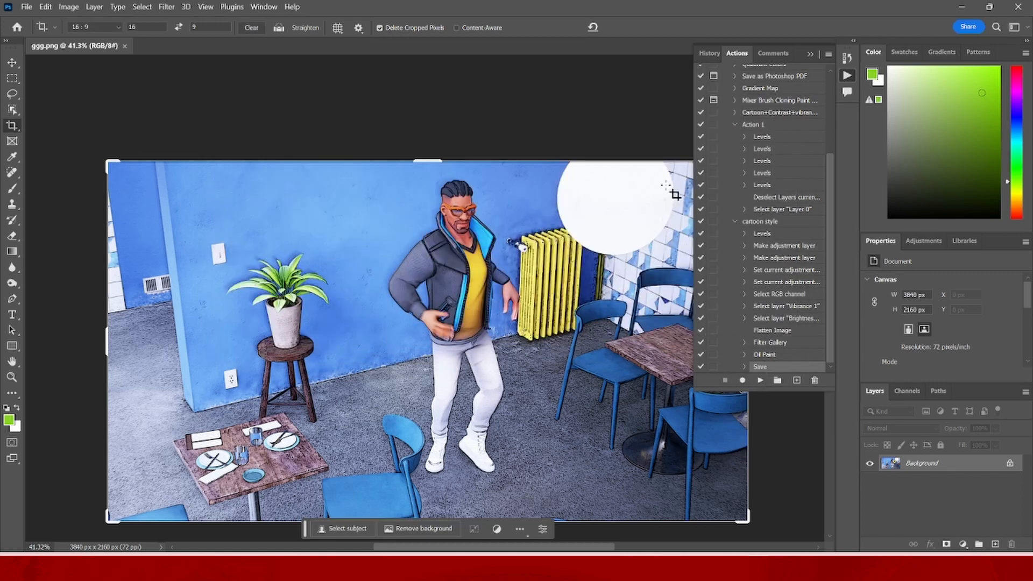
# - Close Photoshop and move the maseratidance folder from the desktop into the Music folder in File Explorer, with that window maximized
pyautogui.click(1018, 8)
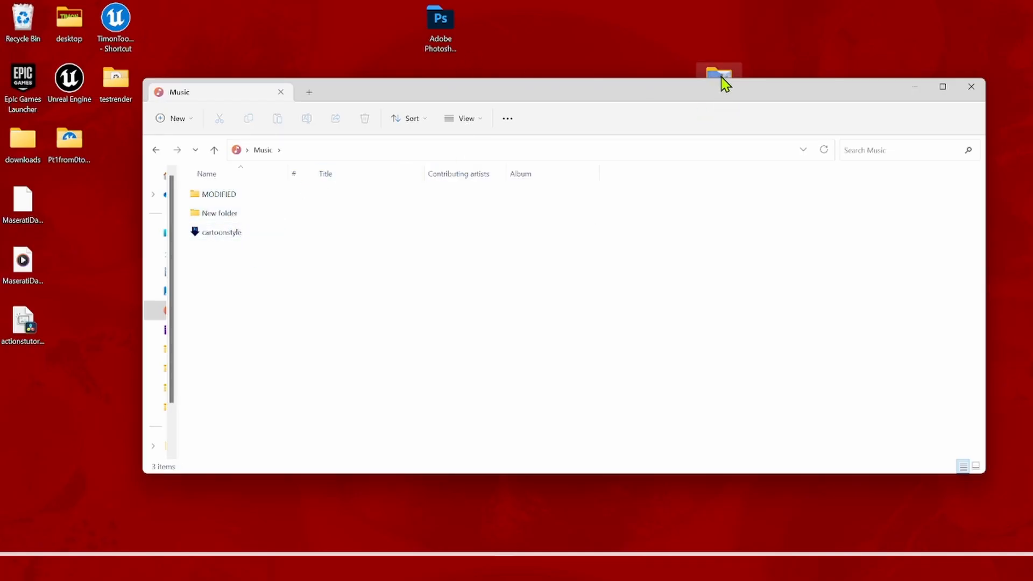
pyautogui.moveTo(570, 183); pyautogui.dragTo(350, 332)
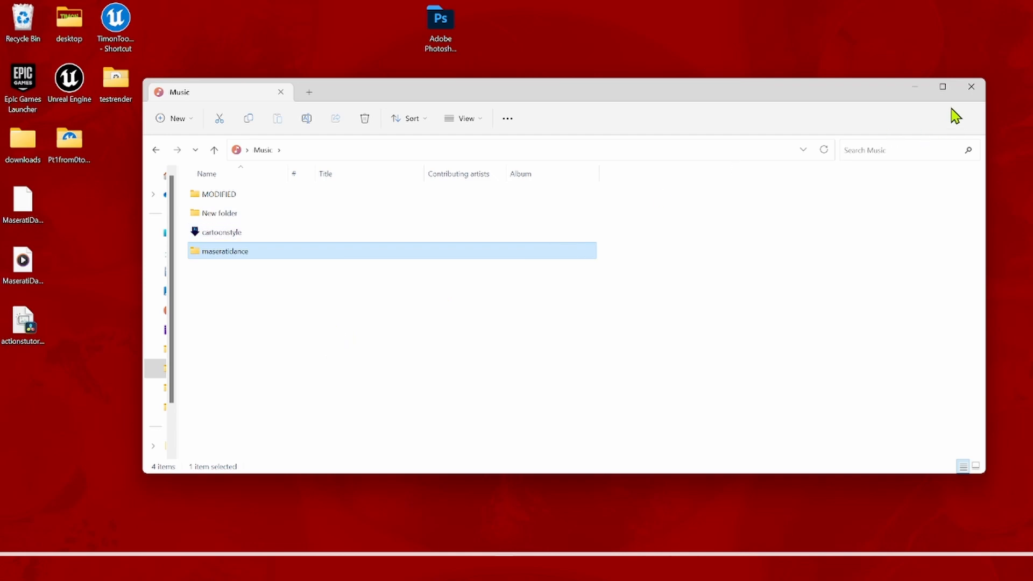
pyautogui.click(946, 91)
pyautogui.click(200, 268)
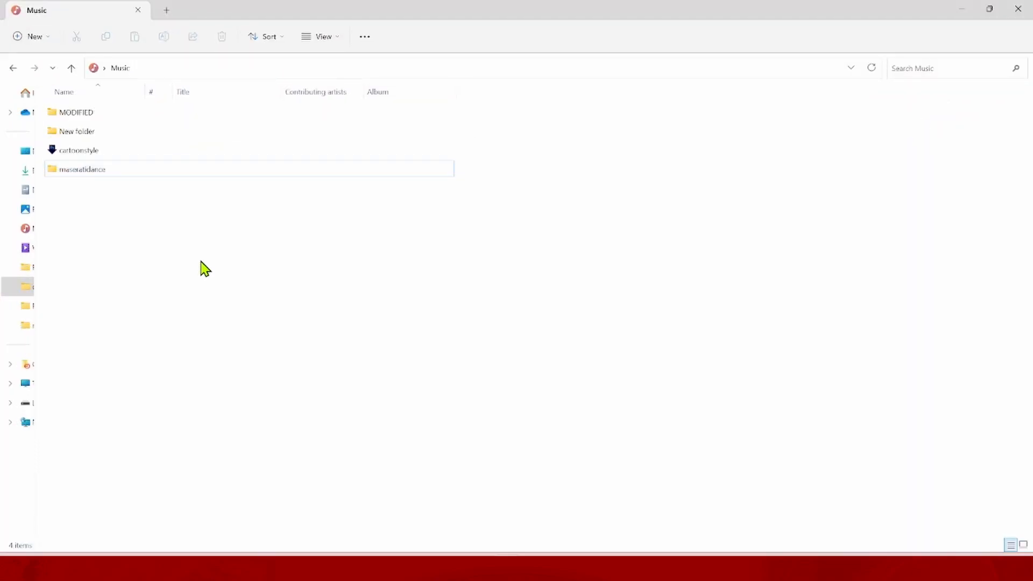
# - Open the maseratidance folder and resize its window so the Music folder's files remain accessible beside it
pyautogui.doubleClick(83, 169)
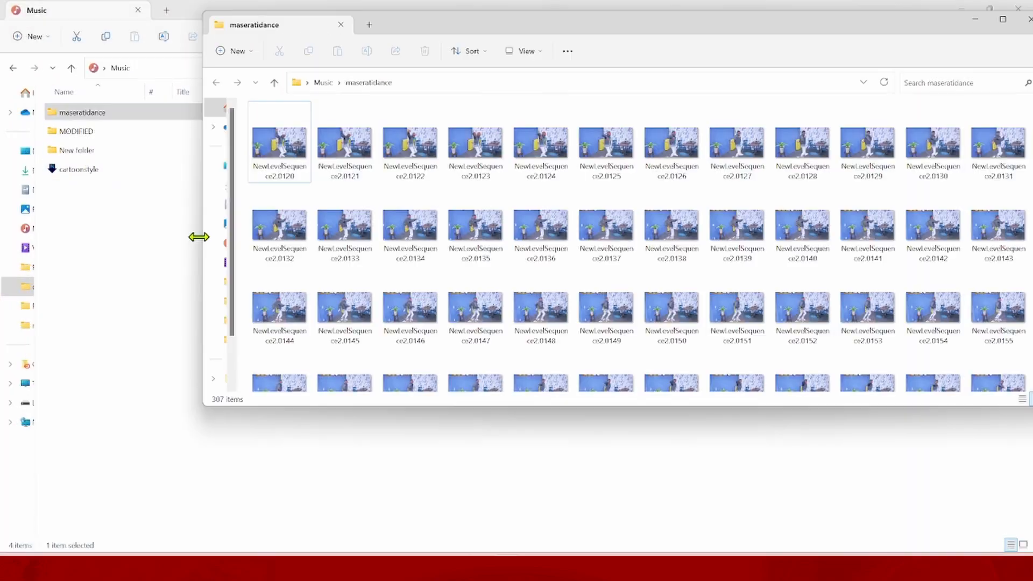
pyautogui.moveTo(198, 235); pyautogui.dragTo(406, 231)
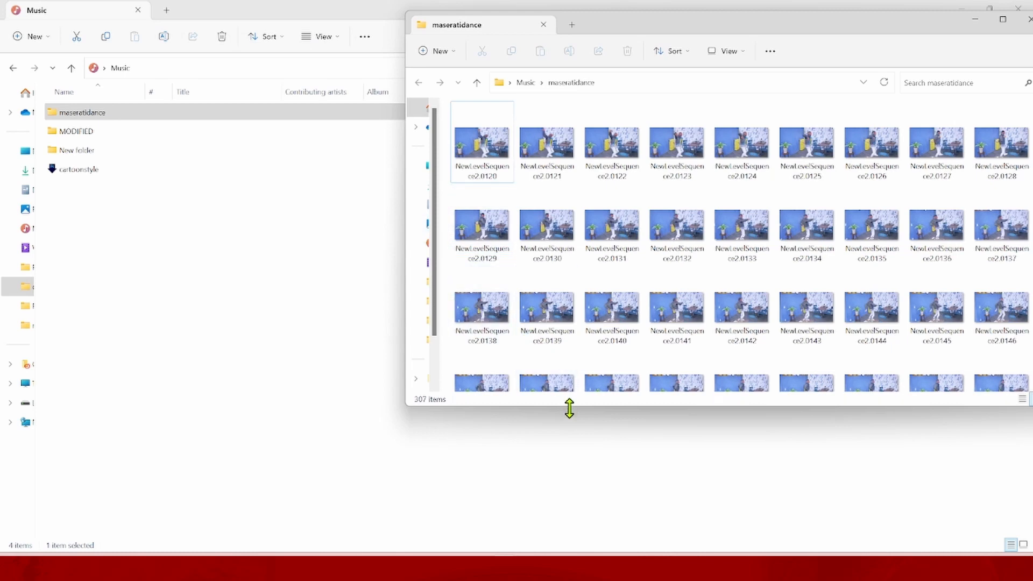
pyautogui.moveTo(569, 408); pyautogui.dragTo(599, 511)
# - Process all the frames in maseratidance with the cartoonstyle droplet in the Music folder, and minimize the frames window
pyautogui.scroll(-6, 818, 352)
pyautogui.click(817, 352)
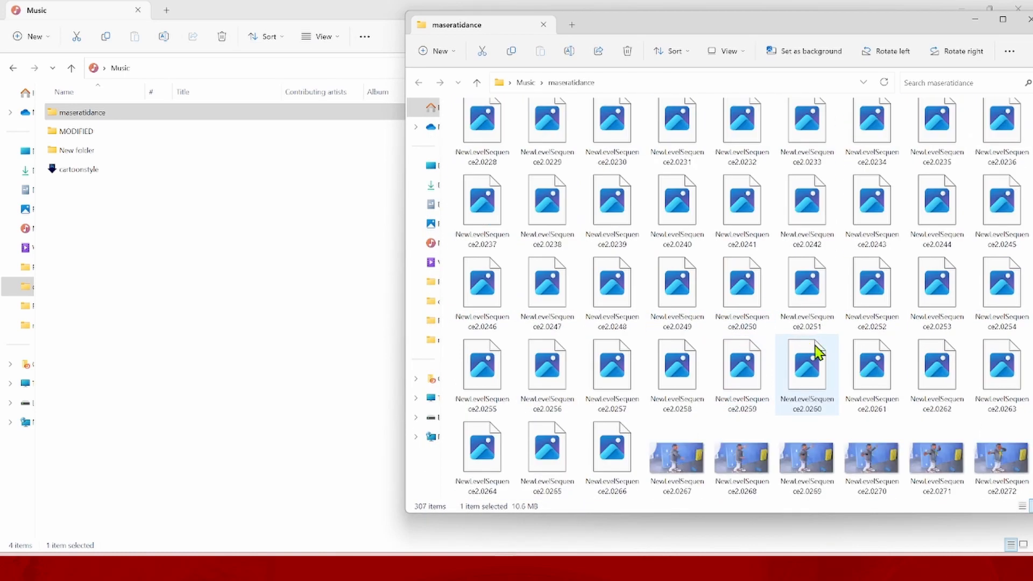
pyautogui.scroll(-9, 902, 417)
pyautogui.click(500, 474)
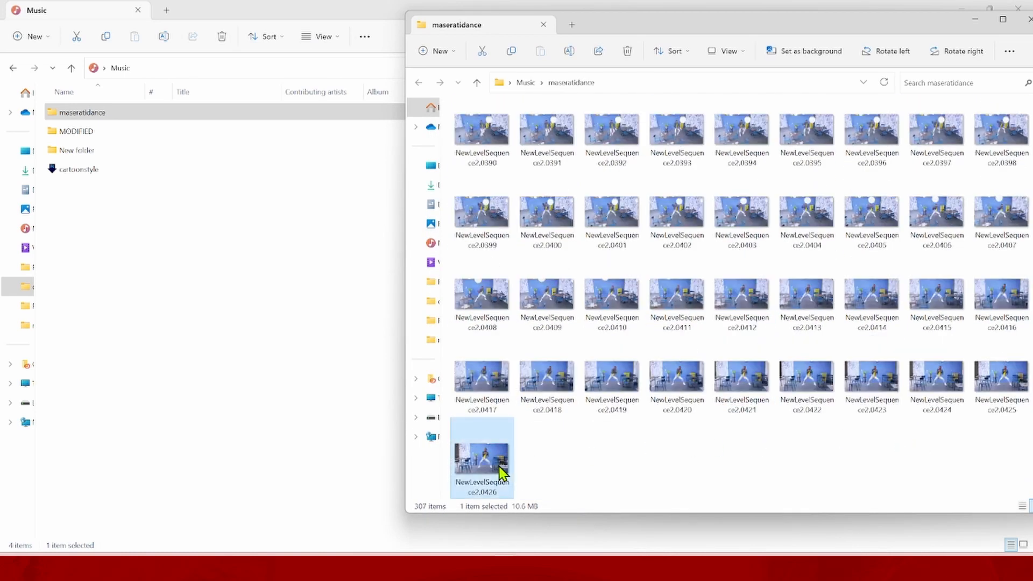
pyautogui.scroll(15, 502, 415)
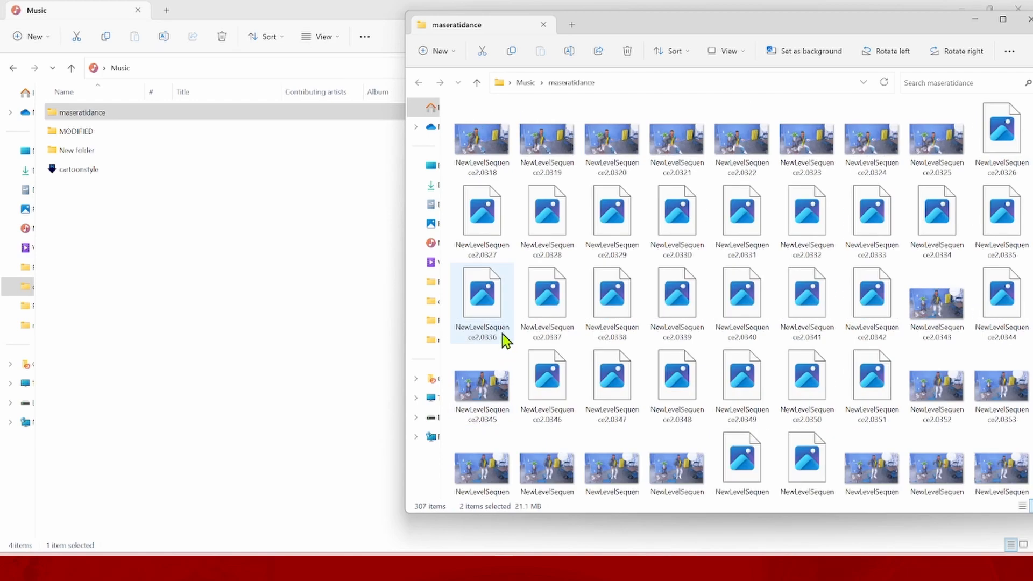
pyautogui.hotkey('ctrl', 'a')
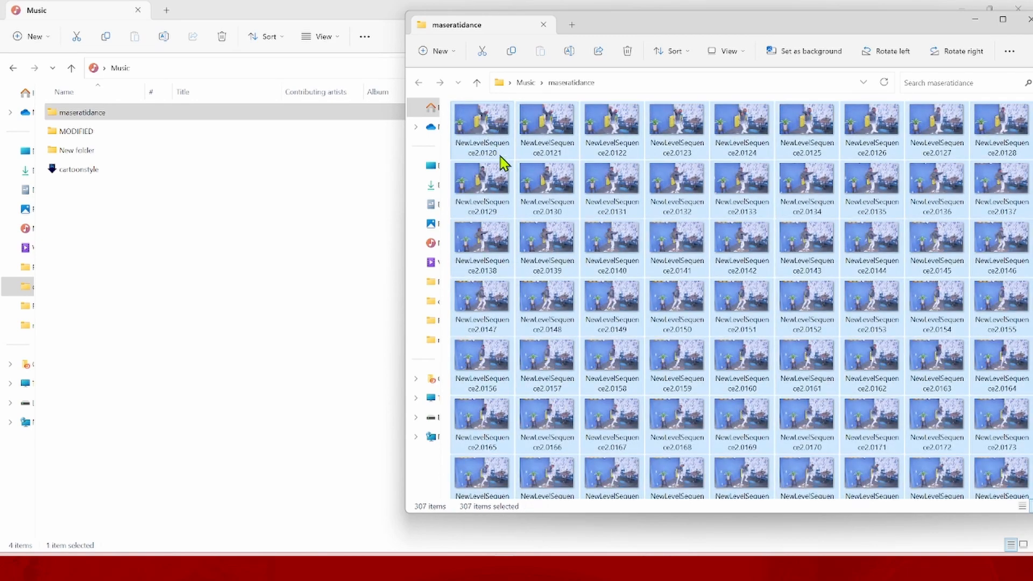
pyautogui.moveTo(504, 261); pyautogui.dragTo(80, 175)
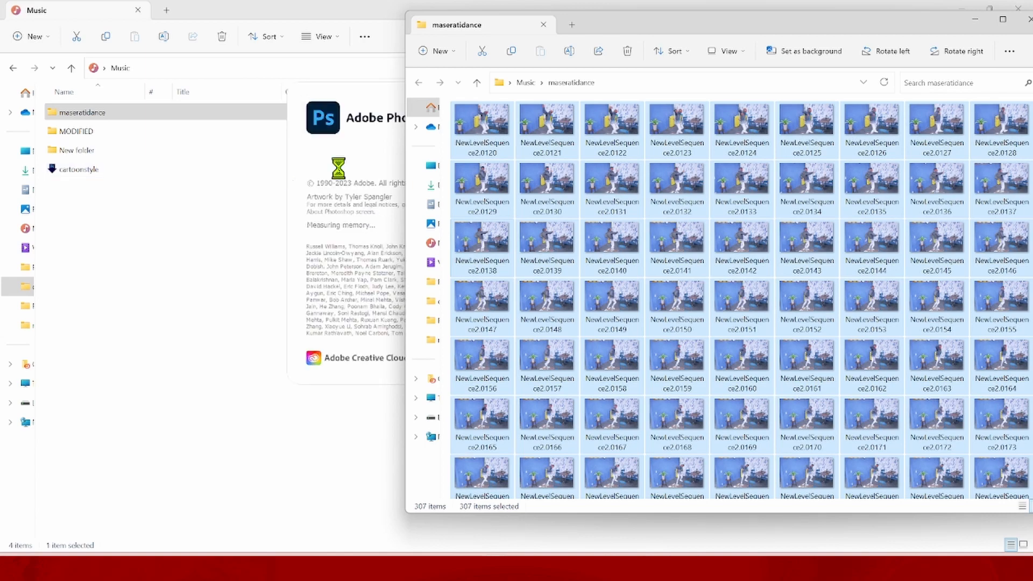
pyautogui.click(974, 20)
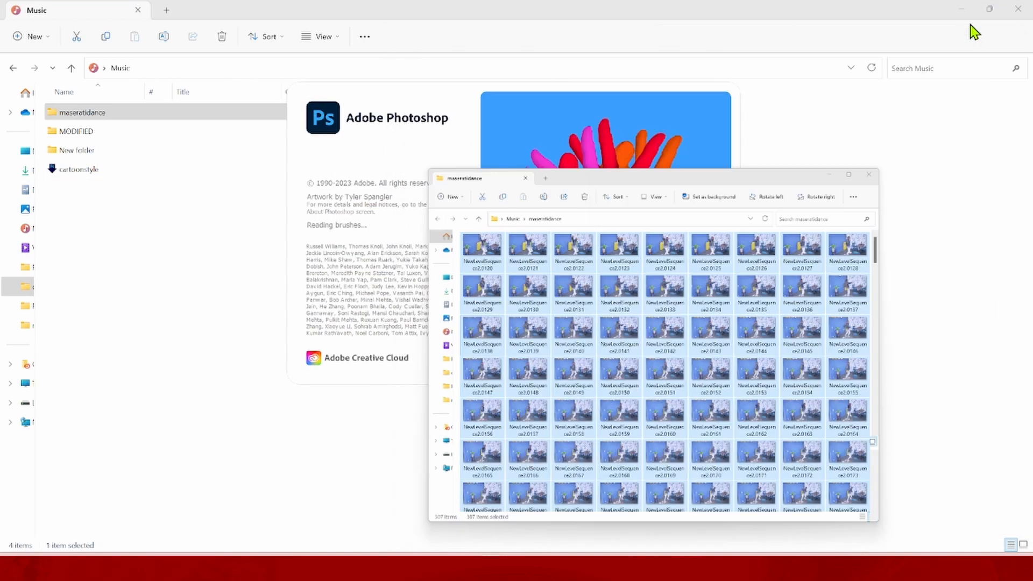